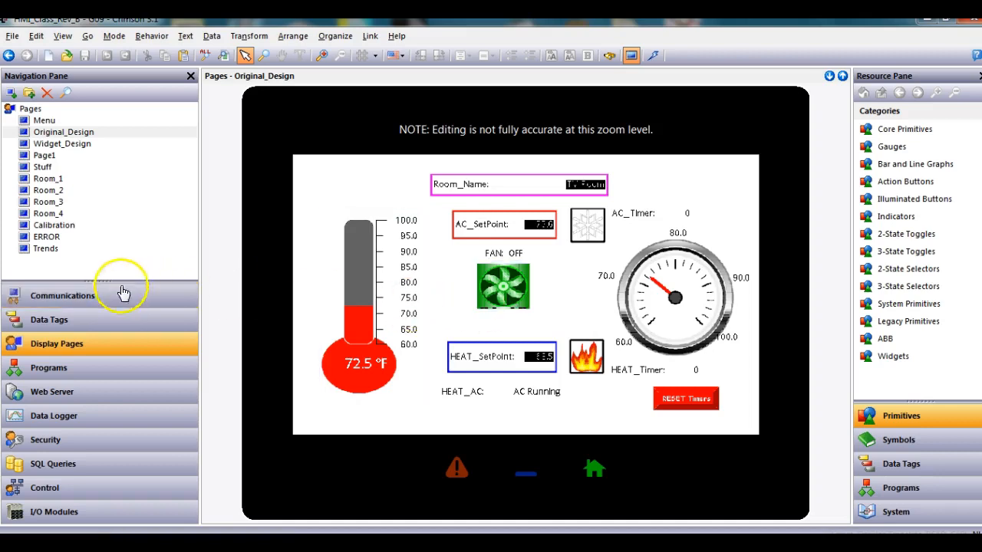
click(106, 318)
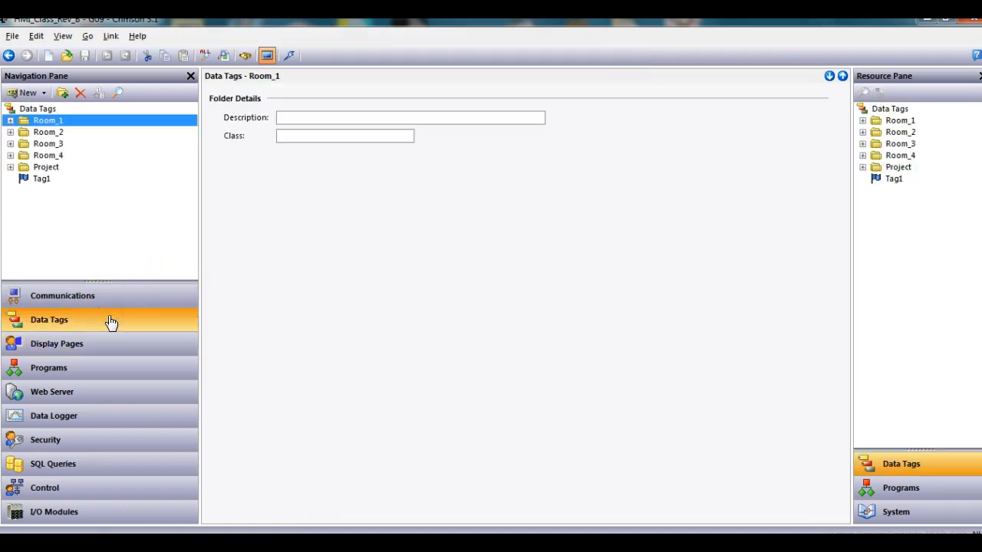
click(105, 345)
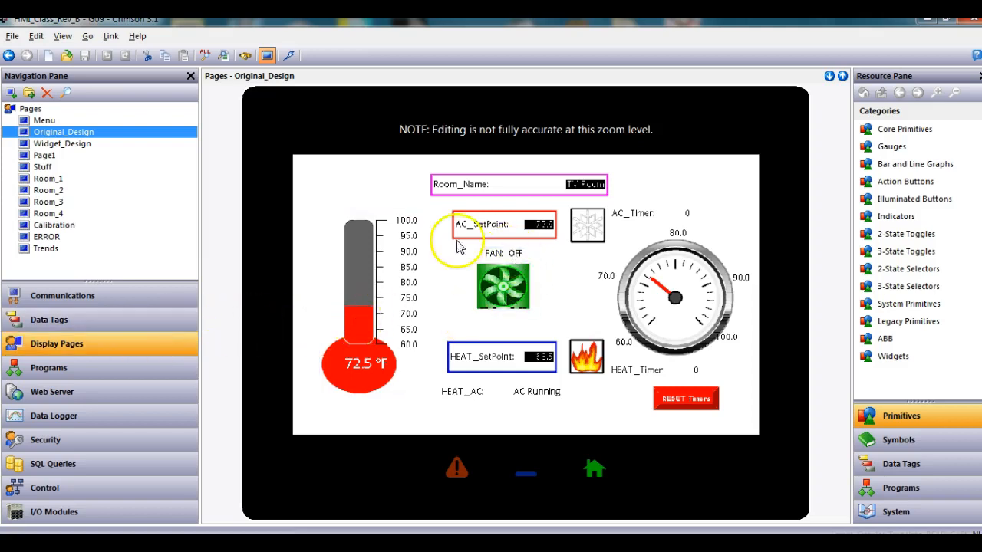
click(516, 305)
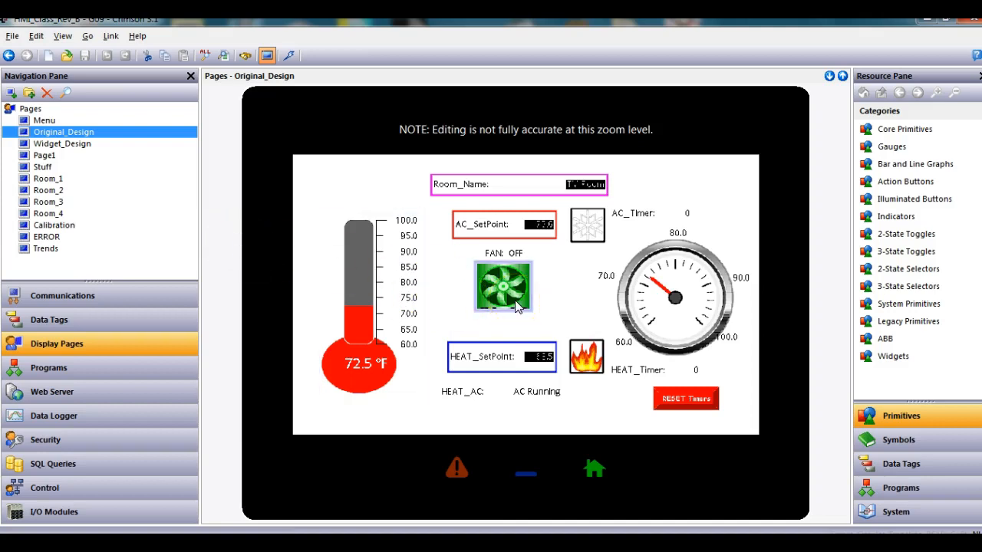
click(685, 315)
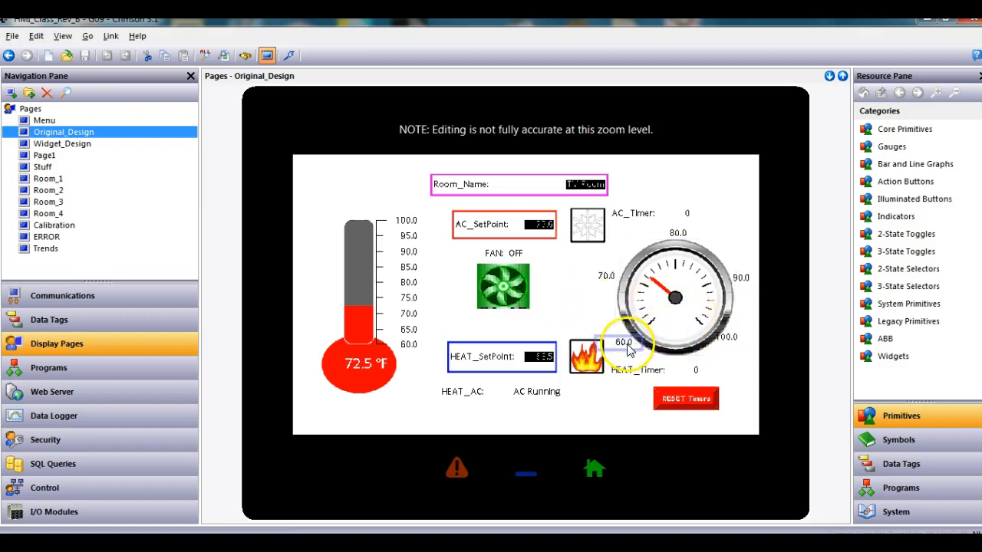
click(606, 278)
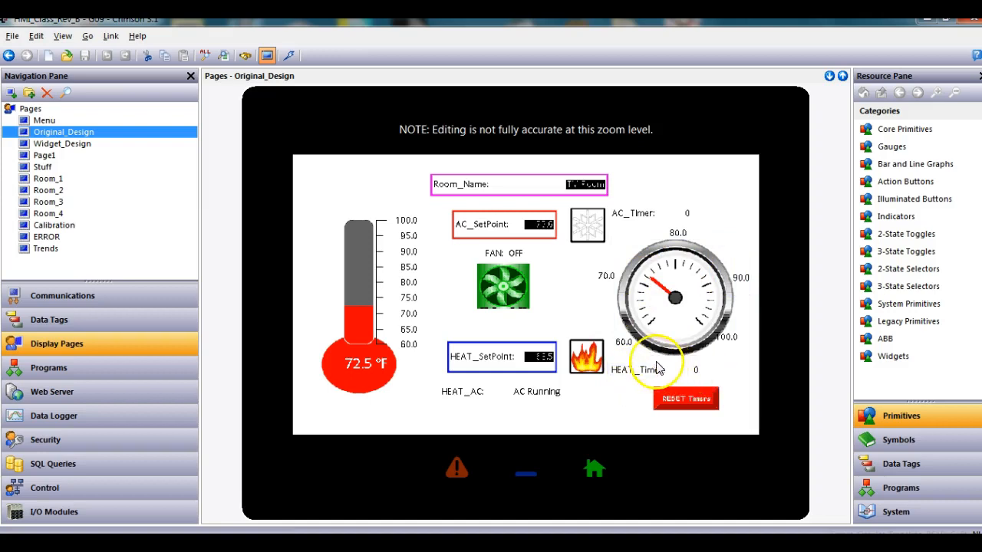
click(620, 345)
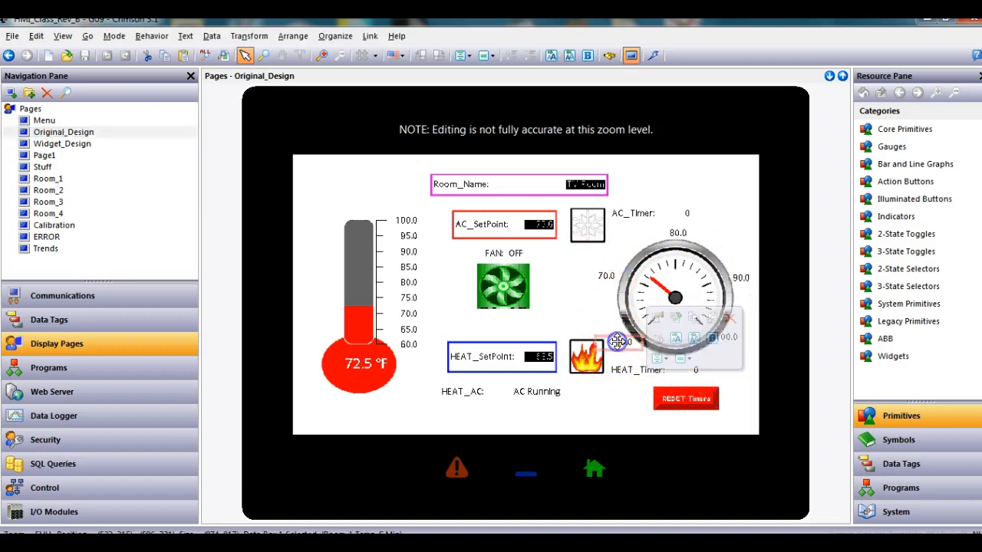
click(610, 280)
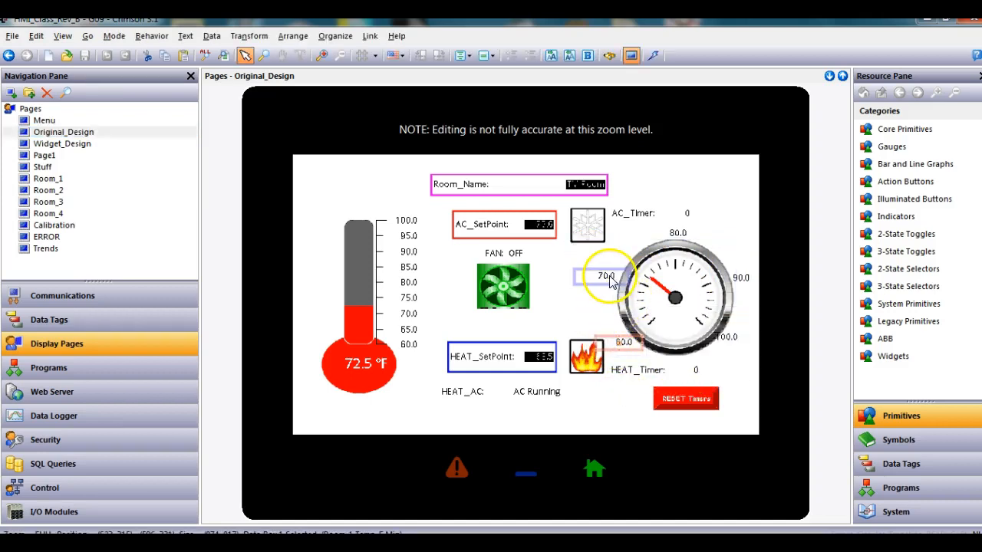
Copy the radial gauge together with its five scale value labels from the Original_Design page.
click(691, 318)
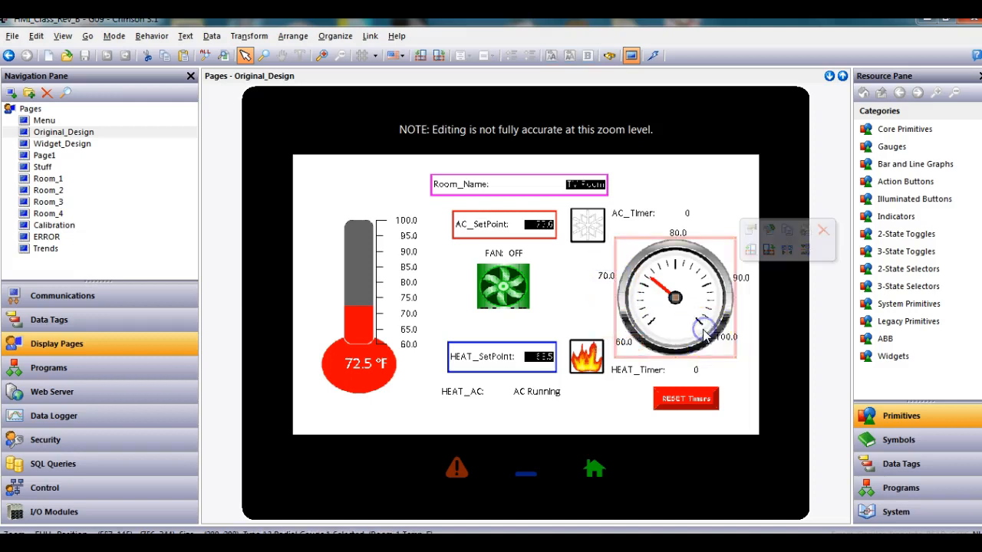
shift+click(612, 345)
shift+click(601, 277)
shift+click(678, 232)
shift+click(741, 280)
shift+click(734, 340)
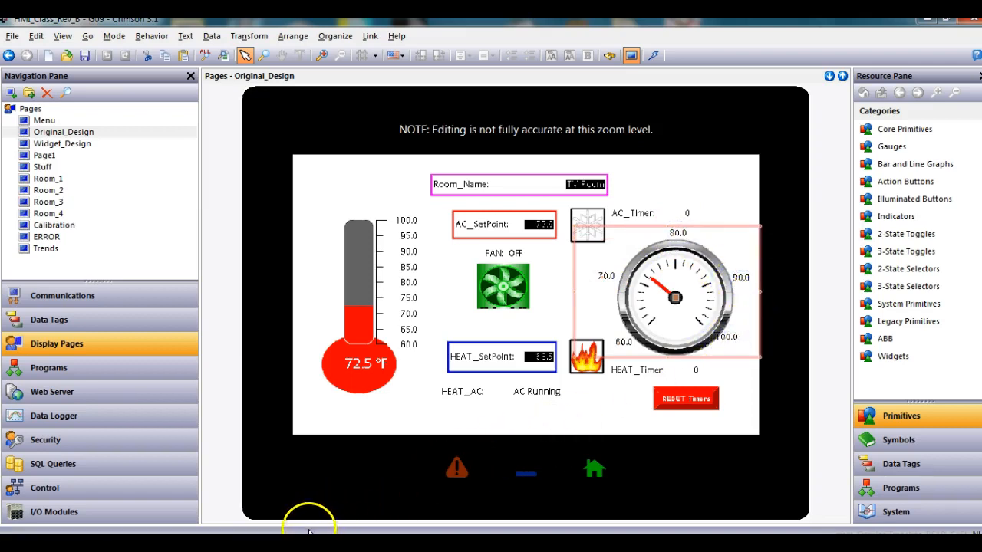
right_click(671, 315)
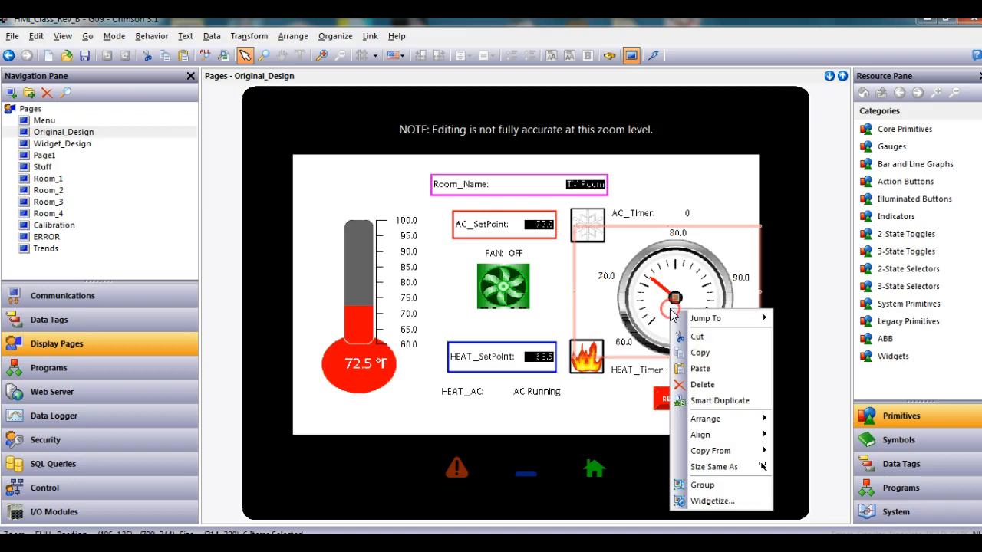
click(701, 353)
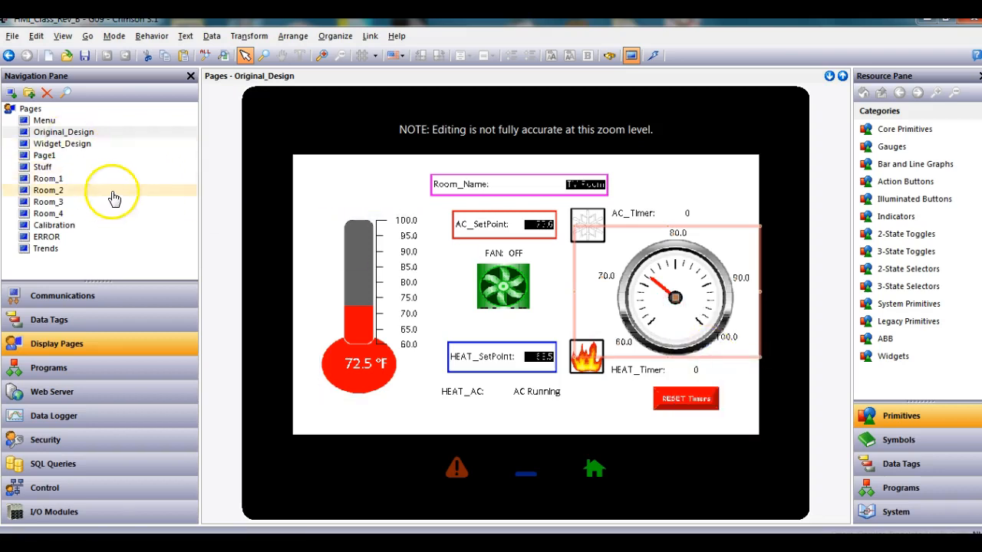
Add a new display page and set its fill color to white.
click(13, 93)
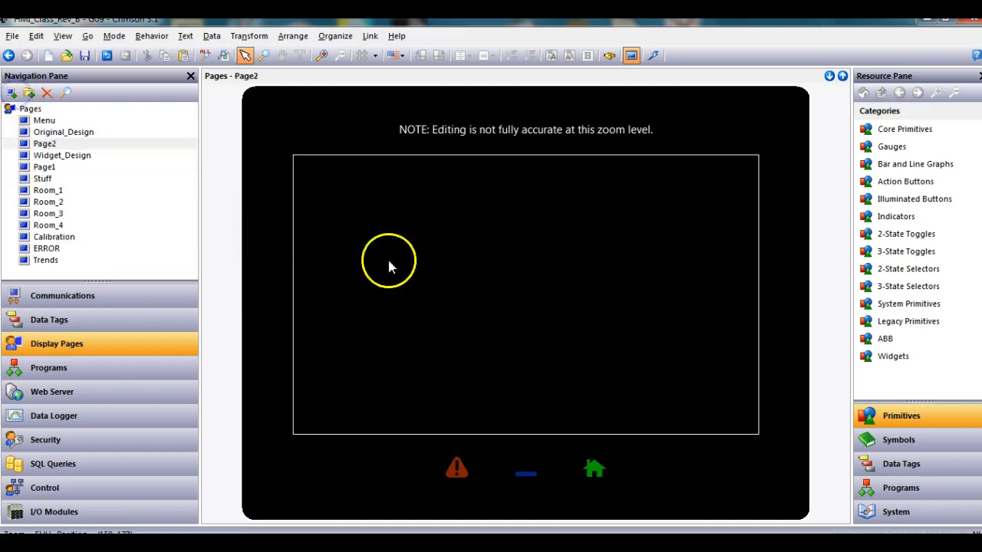
right_click(460, 237)
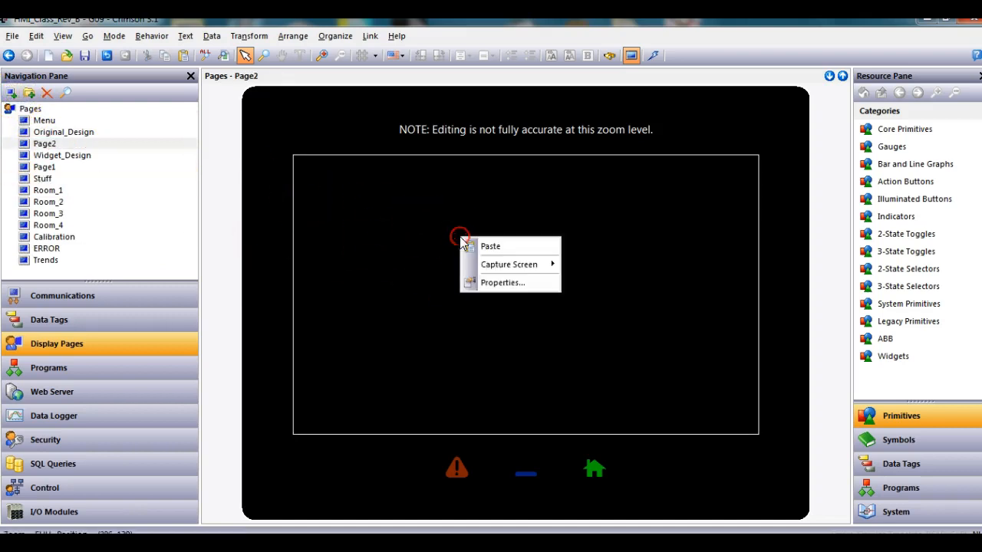
click(499, 284)
click(460, 268)
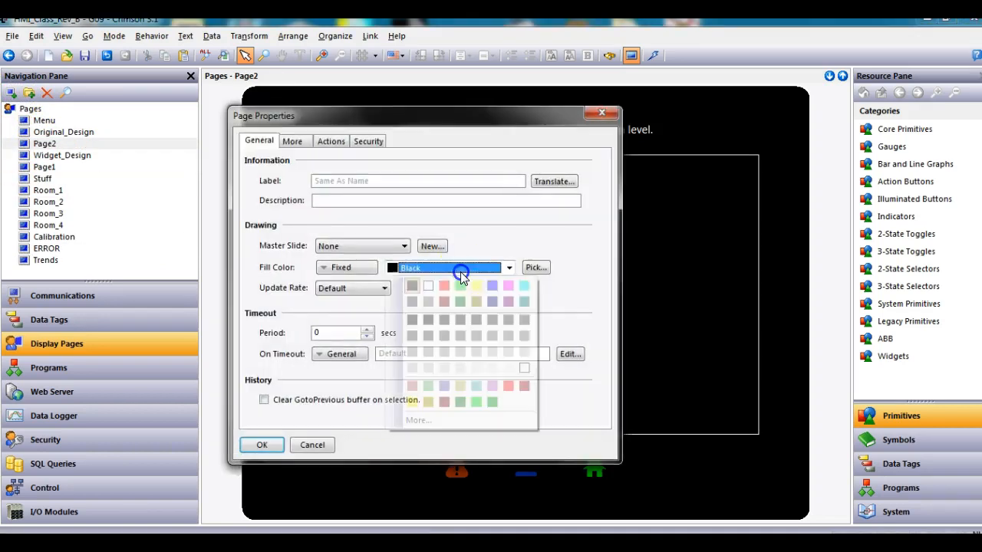
click(428, 285)
click(261, 445)
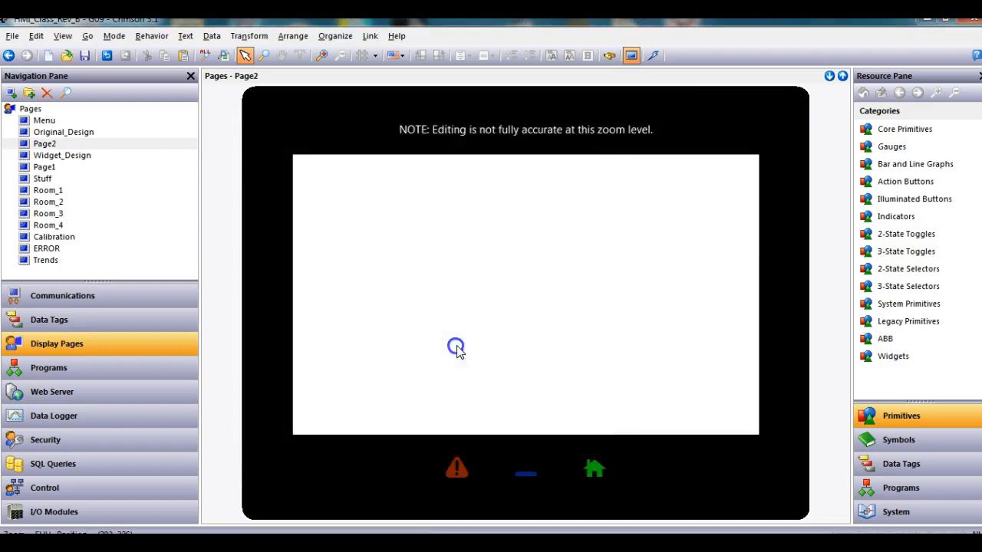
Paste the copied gauge and labels onto the new page and move them to the page's middle.
right_click(508, 300)
click(516, 308)
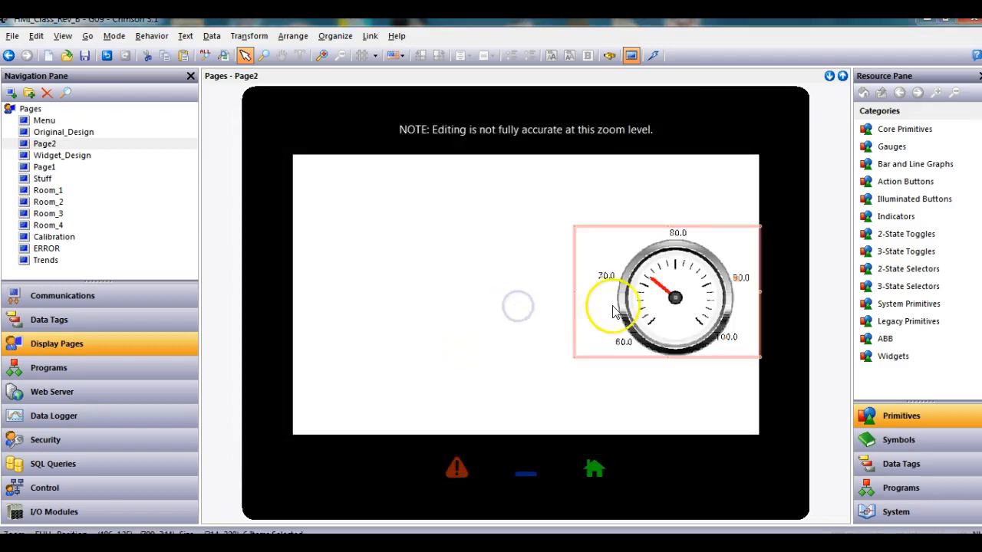
drag(658, 305, 542, 303)
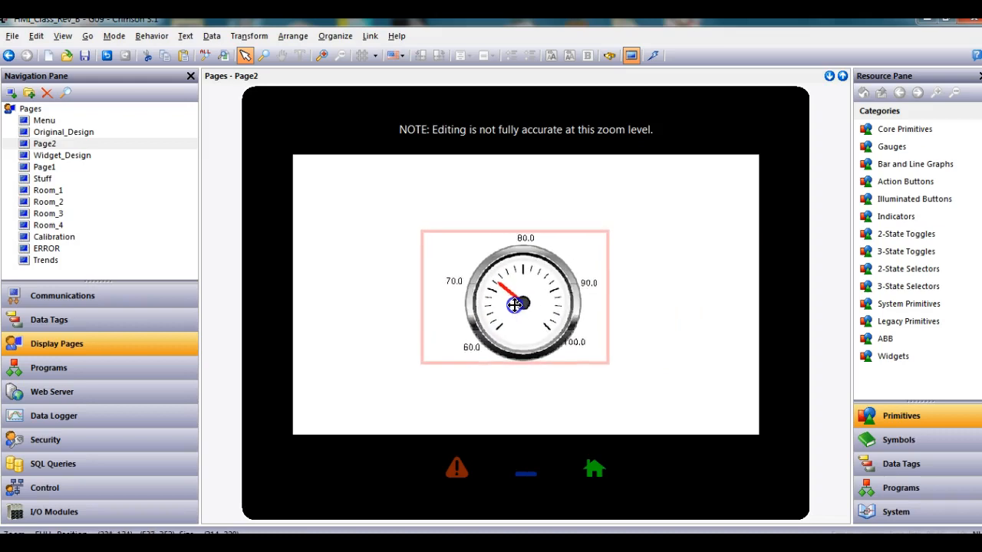
scroll(612, 353, up, 1)
click(665, 353)
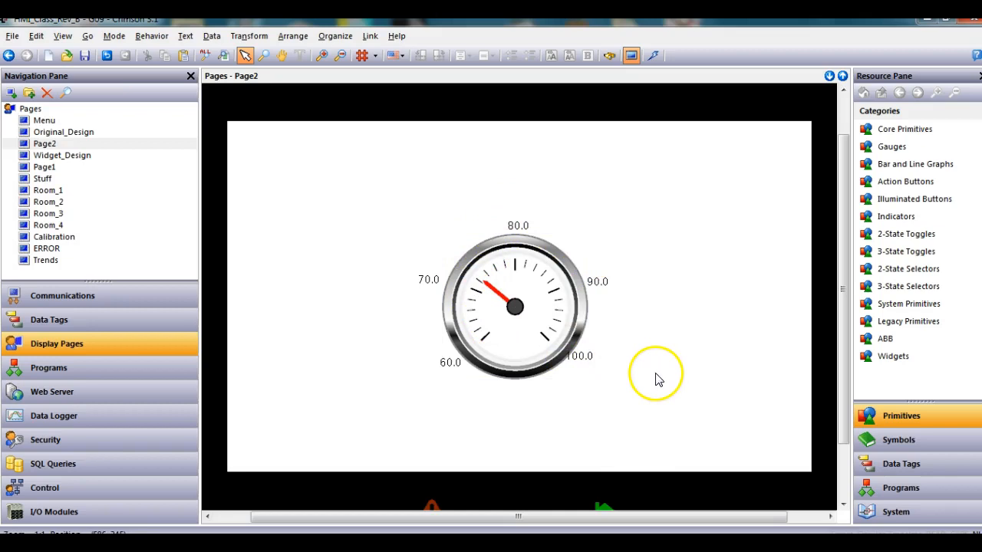
Examine the data source of Room_1's Temp_F tag and the Input 1 settings of the I/O module in Slot 1.
click(105, 328)
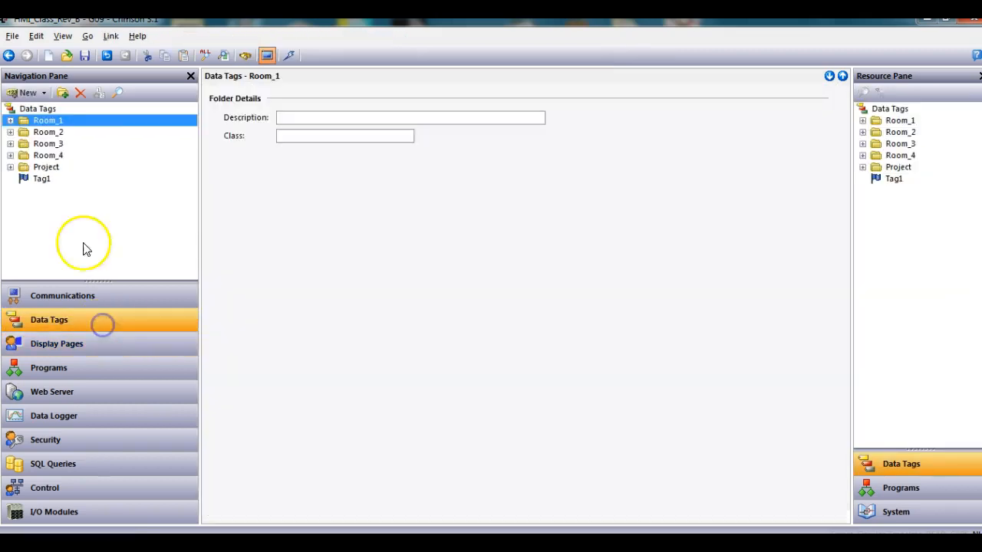
click(10, 121)
click(61, 135)
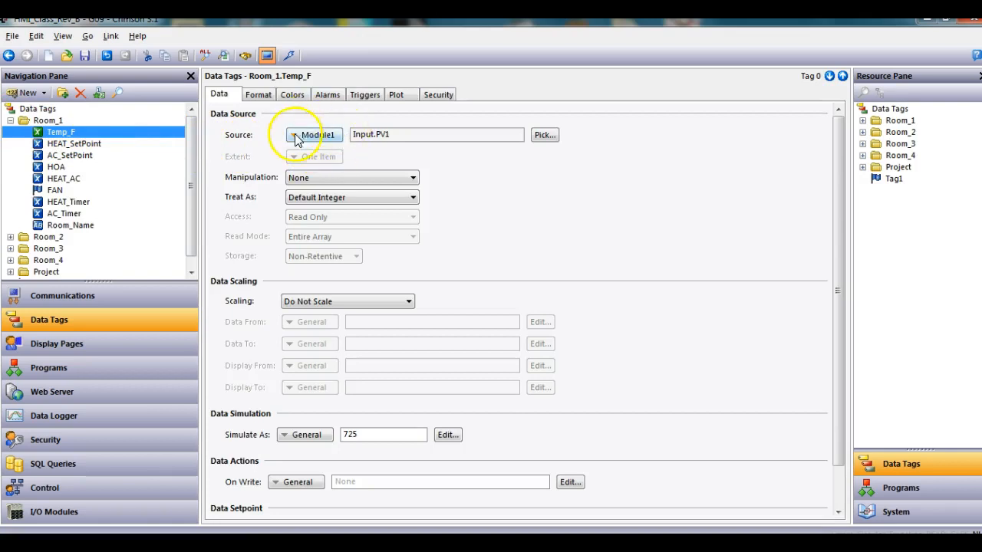
click(83, 515)
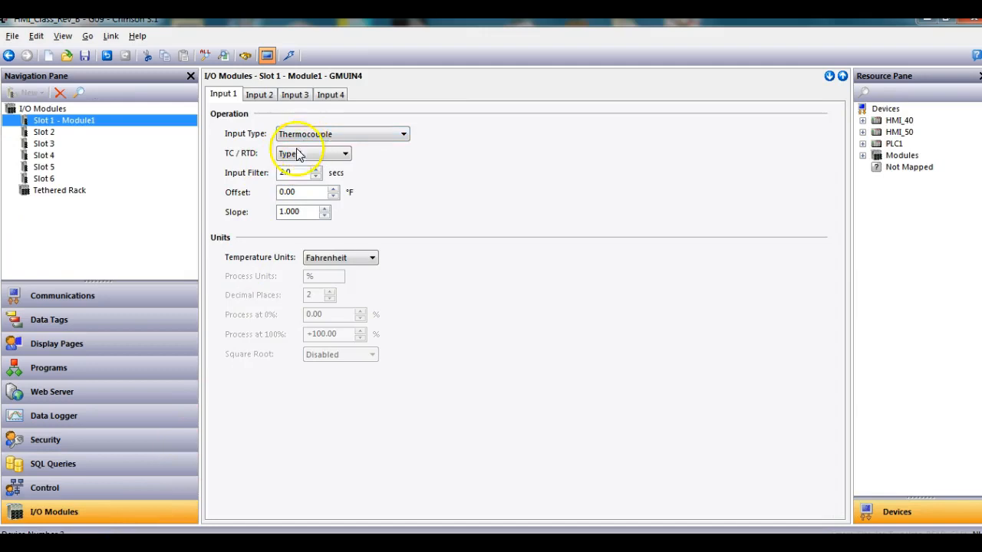
click(131, 318)
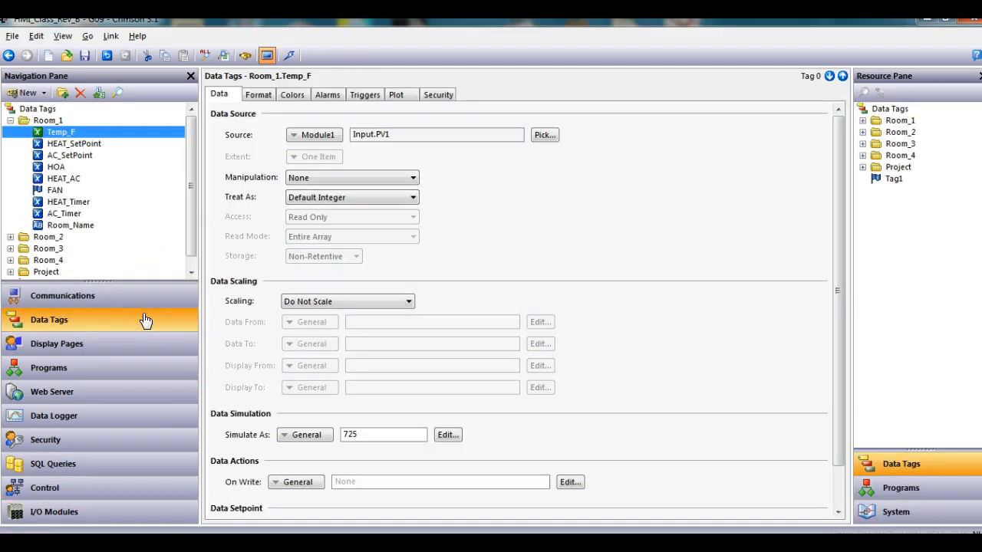
Select the gauge and all its labels on Page2 and convert them into a widget.
click(143, 343)
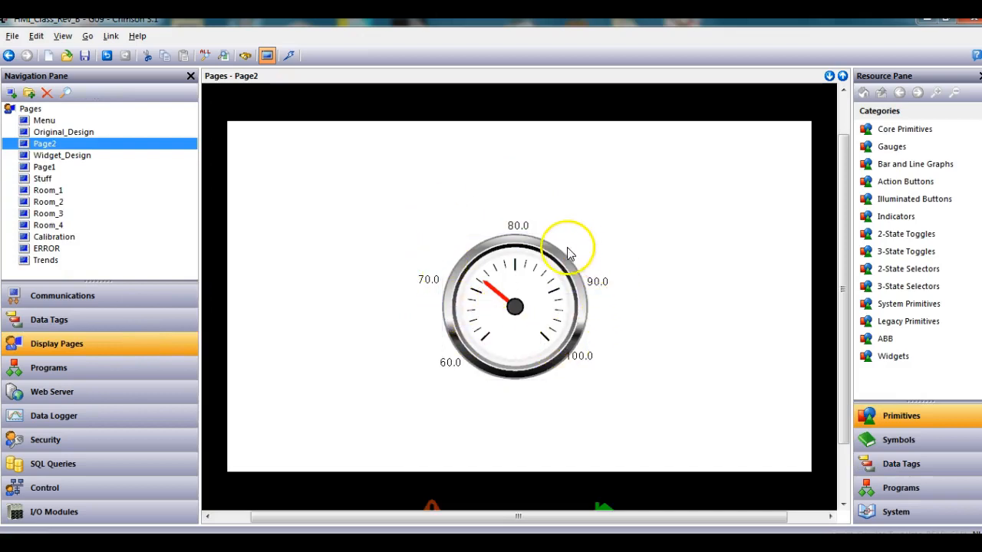
click(412, 198)
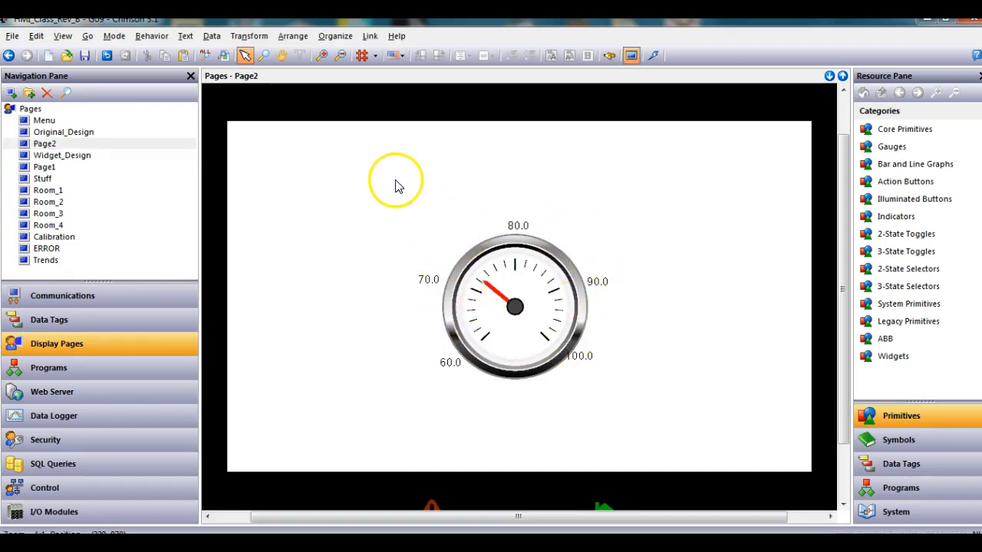
drag(397, 181, 647, 430)
drag(384, 185, 638, 417)
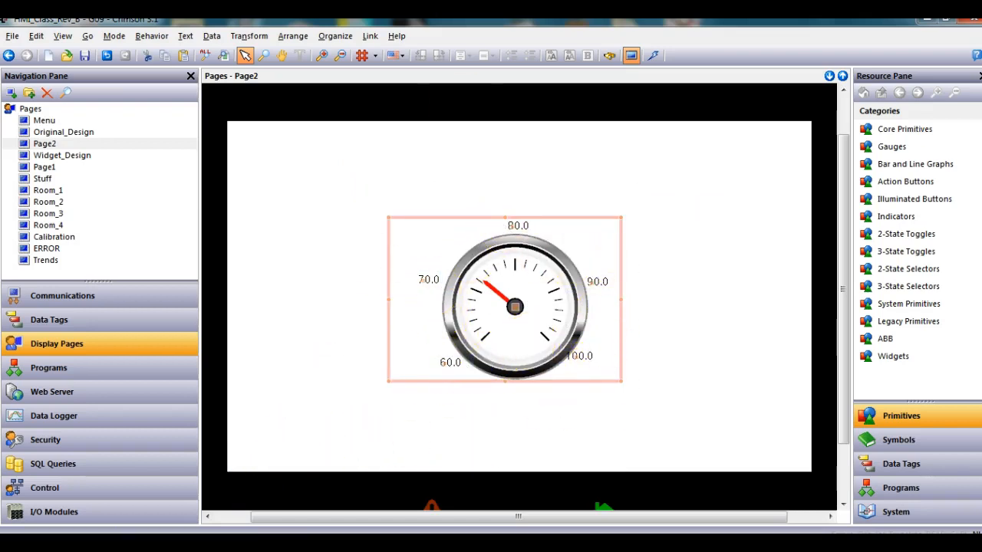
click(951, 27)
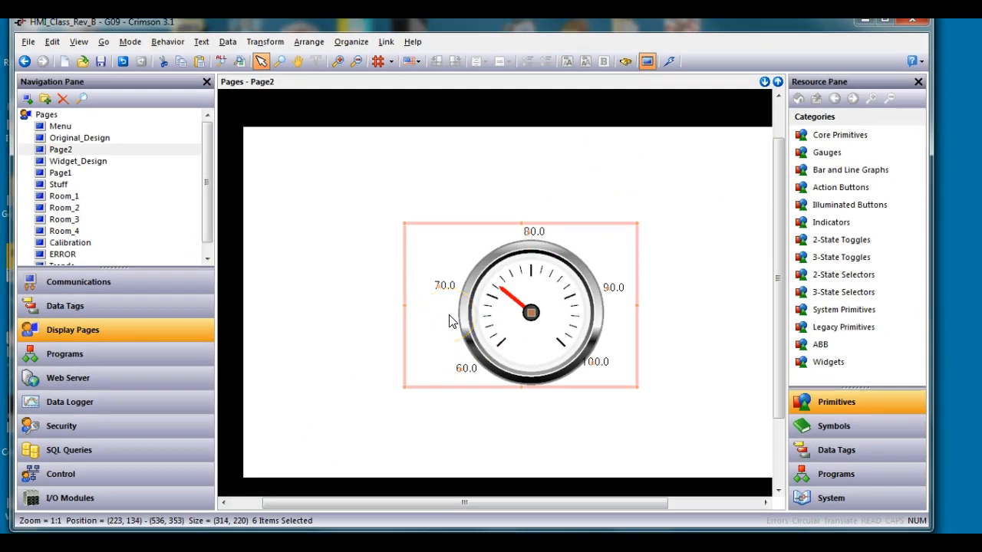
right_click(555, 327)
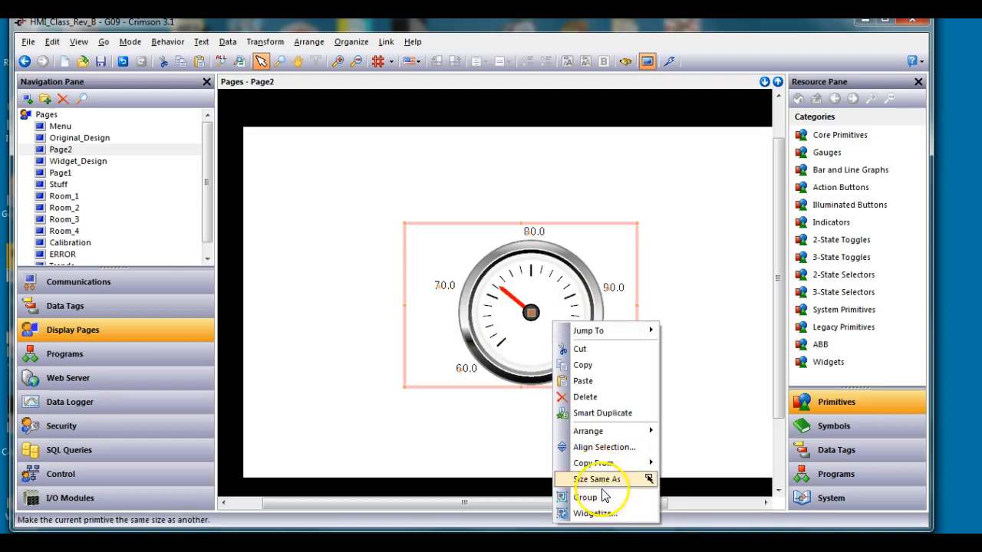
click(608, 519)
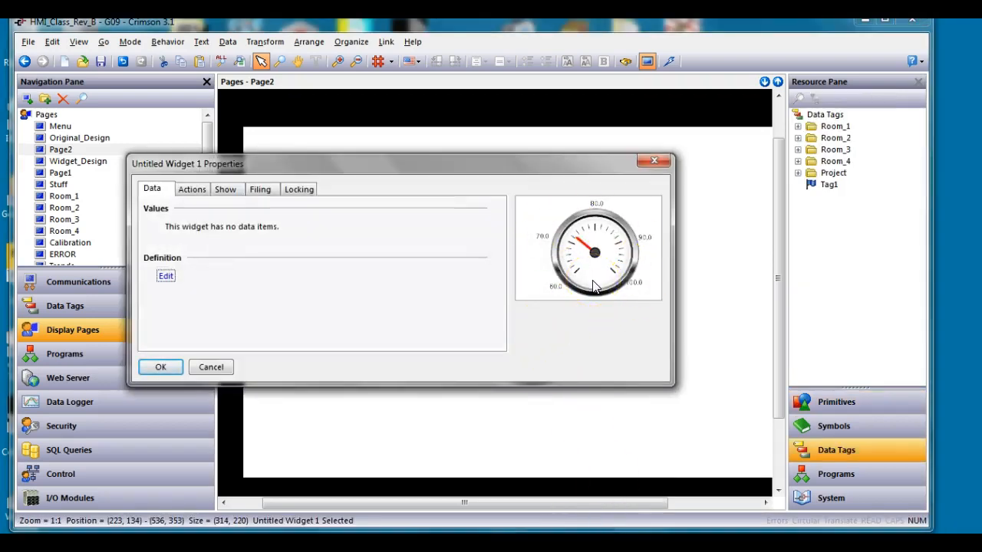
Set the data item count to 1 in the new widget's data definition.
click(166, 278)
click(395, 183)
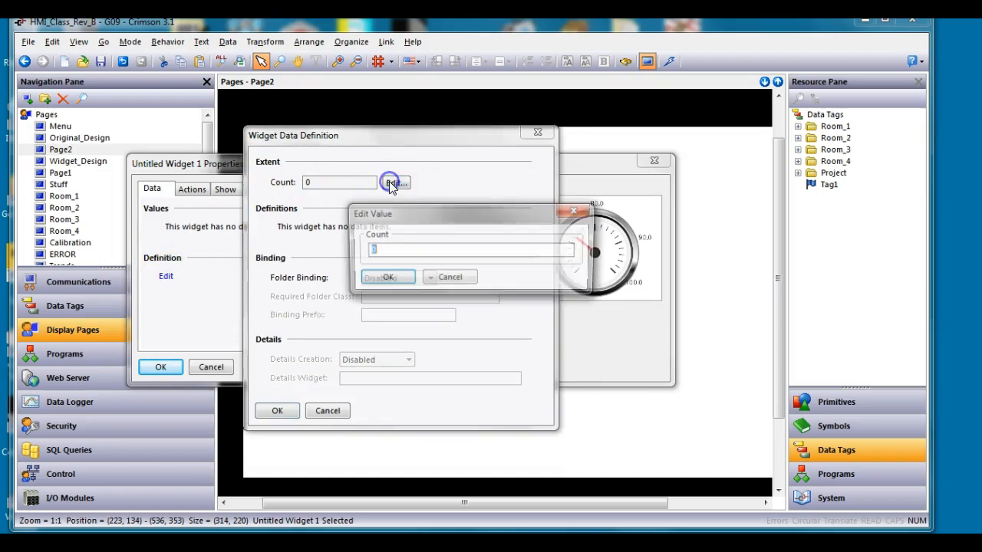
click(385, 279)
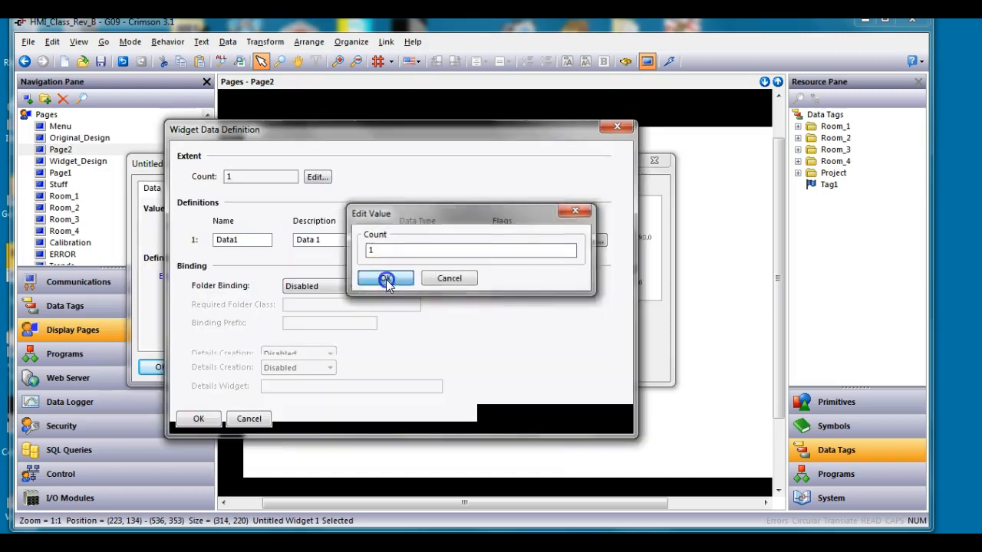
Name the widget's data item Temp_F, matching the Room_1 tag, and describe it as Temperature Tag.
click(798, 128)
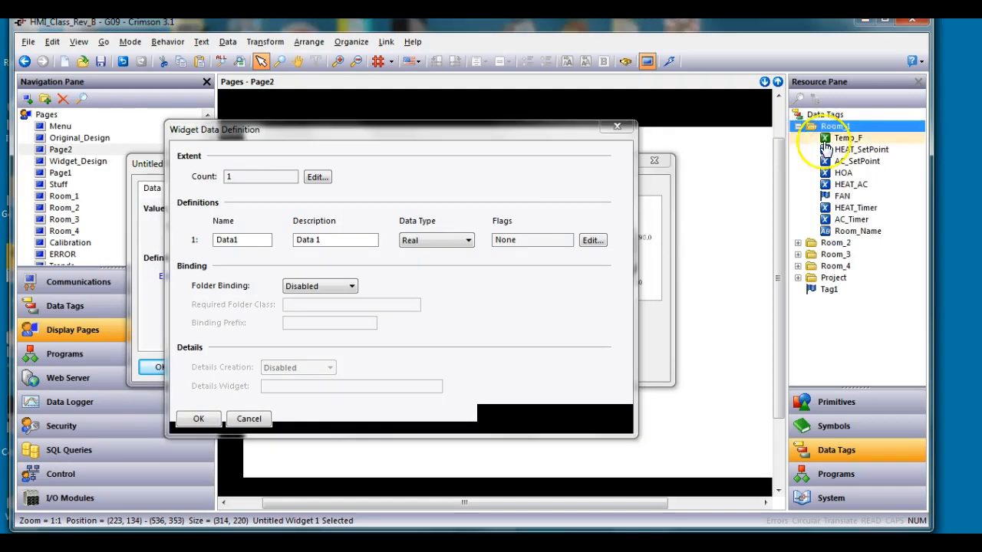
click(247, 238)
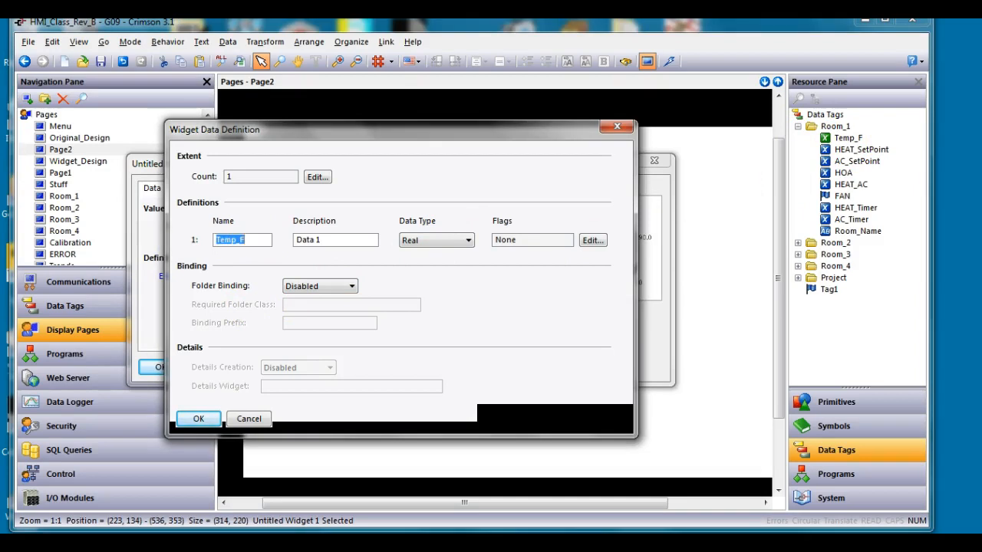
key(Tab)
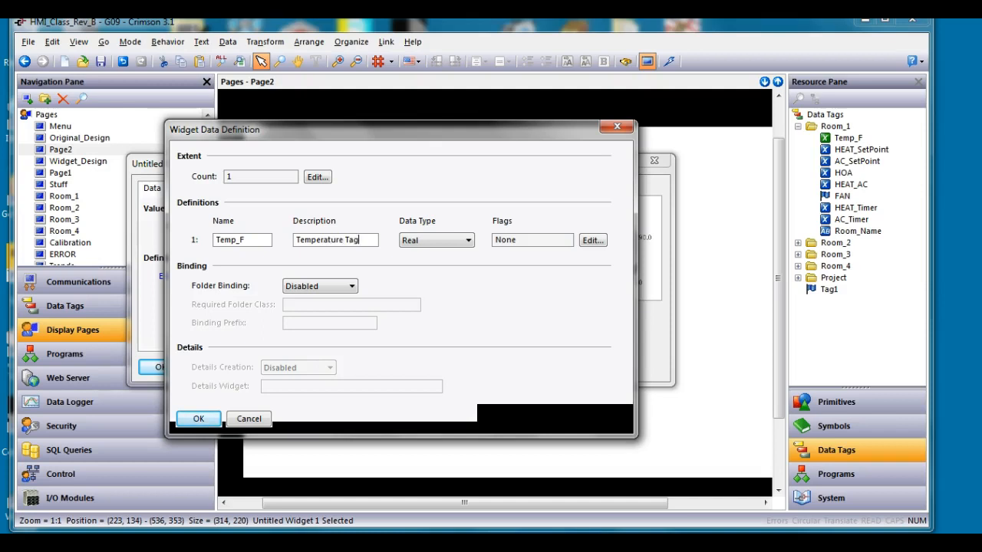
Set the Temp_F data item's data type to Integer and turn on its Tag flag.
click(466, 241)
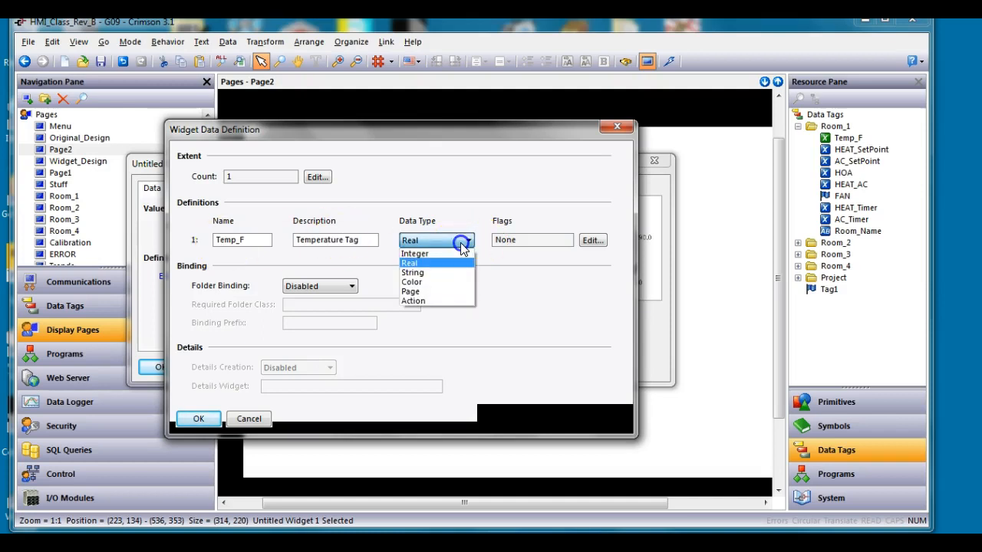
click(447, 253)
click(589, 241)
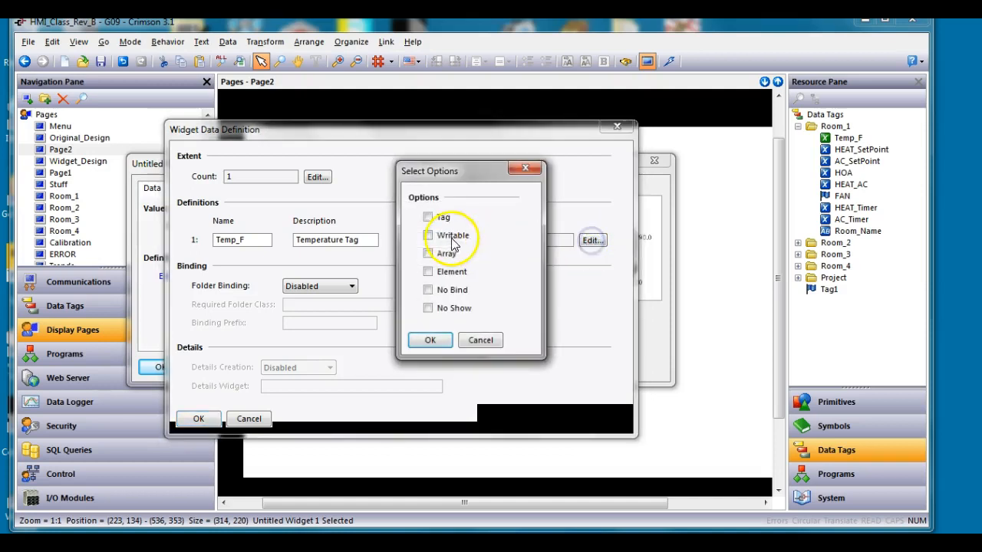
click(429, 340)
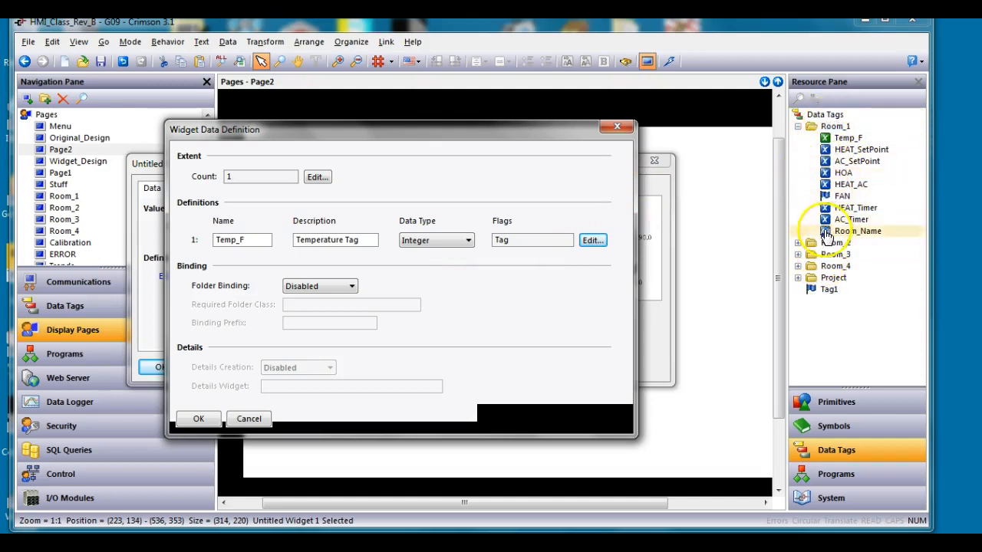
Enable folder binding in the widget's data definition and accept the widget's properties.
click(798, 126)
click(826, 128)
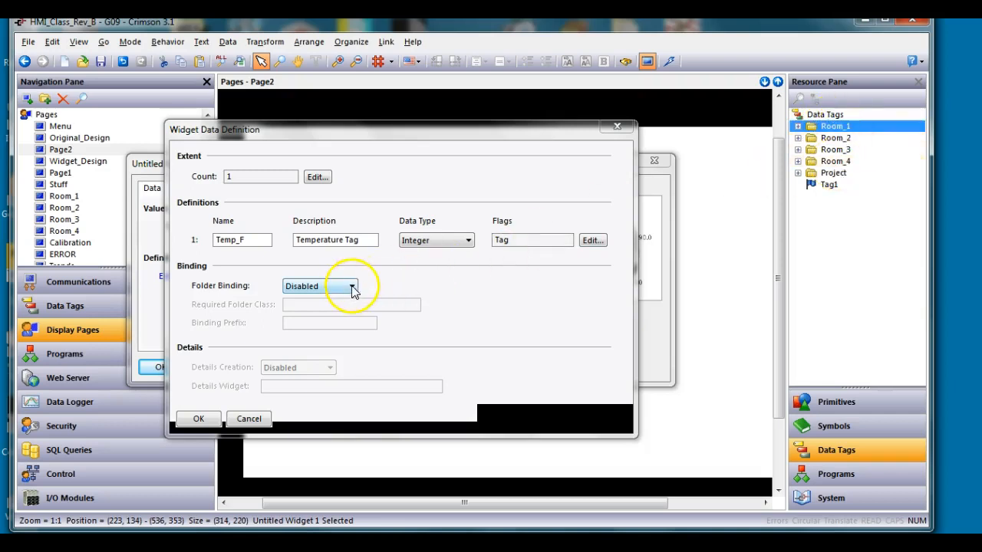
click(352, 288)
click(315, 299)
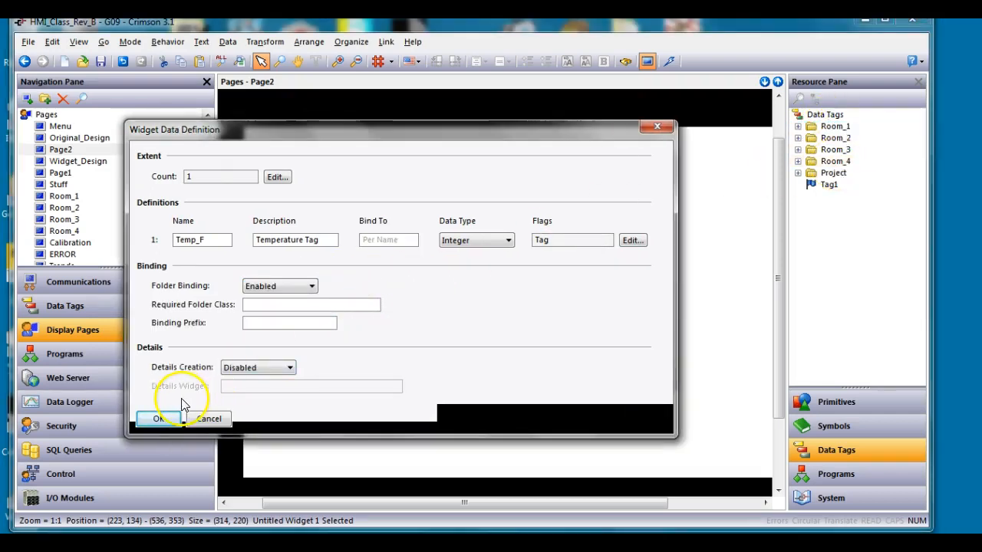
click(157, 419)
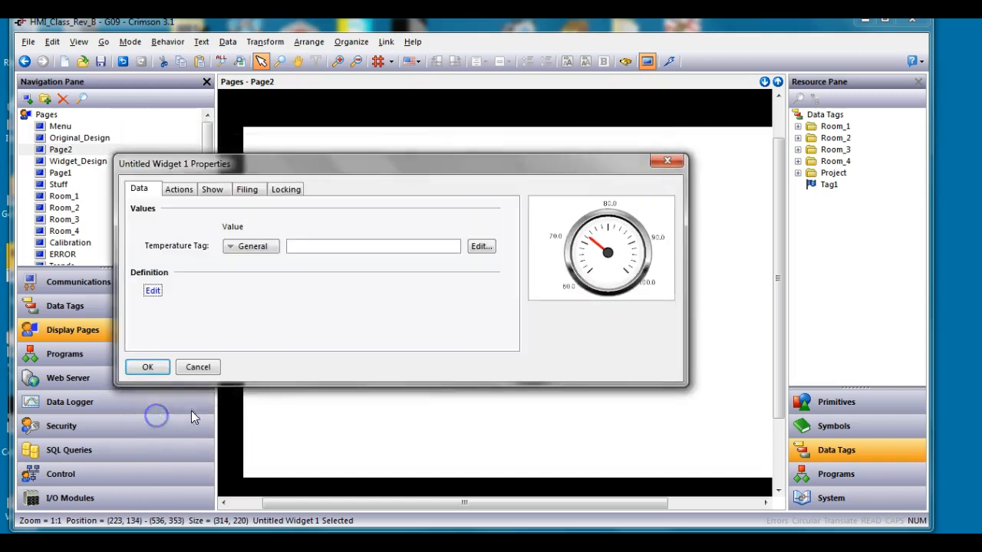
click(155, 371)
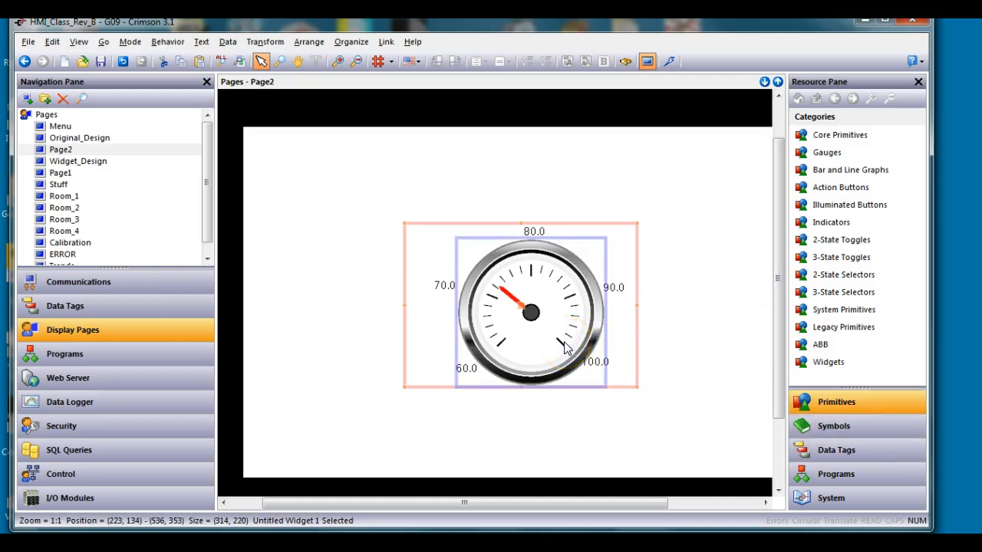
Open the properties of the radial gauge inside the widget.
click(693, 415)
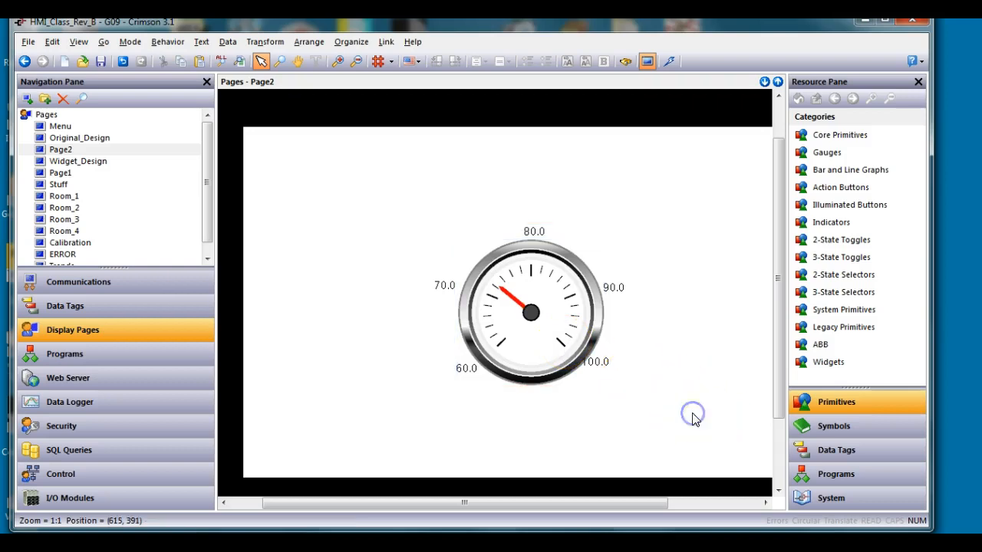
click(610, 361)
double_click(572, 341)
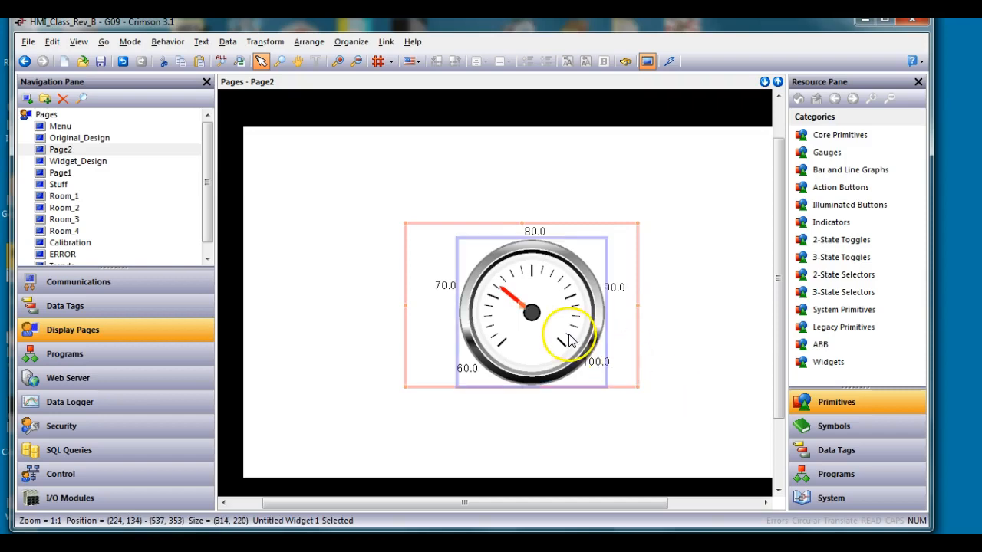
click(537, 310)
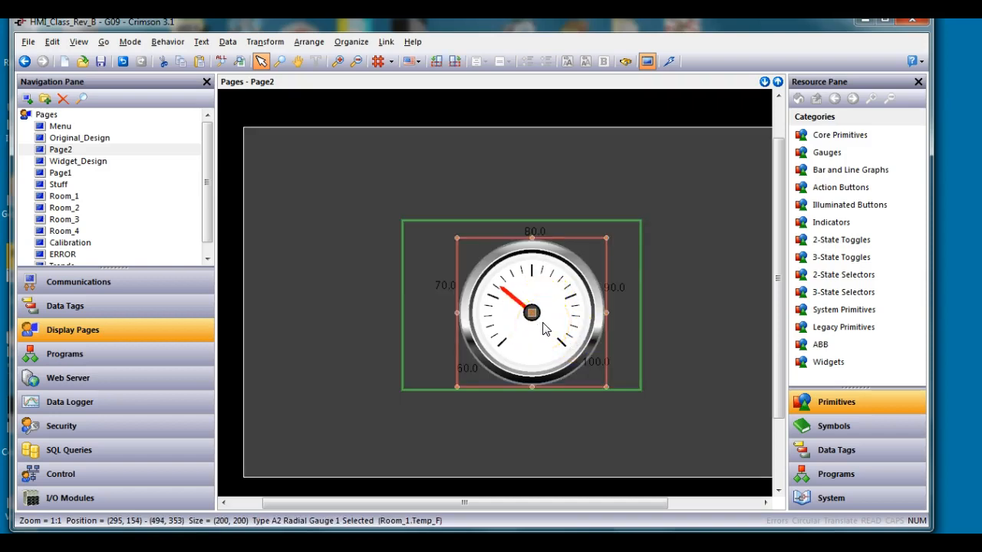
double_click(543, 329)
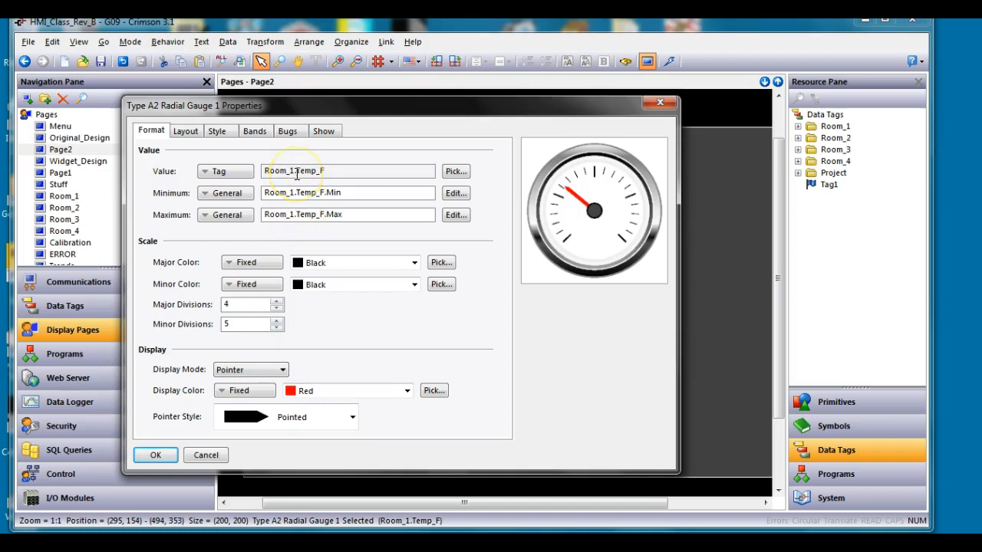
Replace the gauge's Room_1.Temp_F value with the widget's own Temp_F, using Tag as the source type.
click(797, 126)
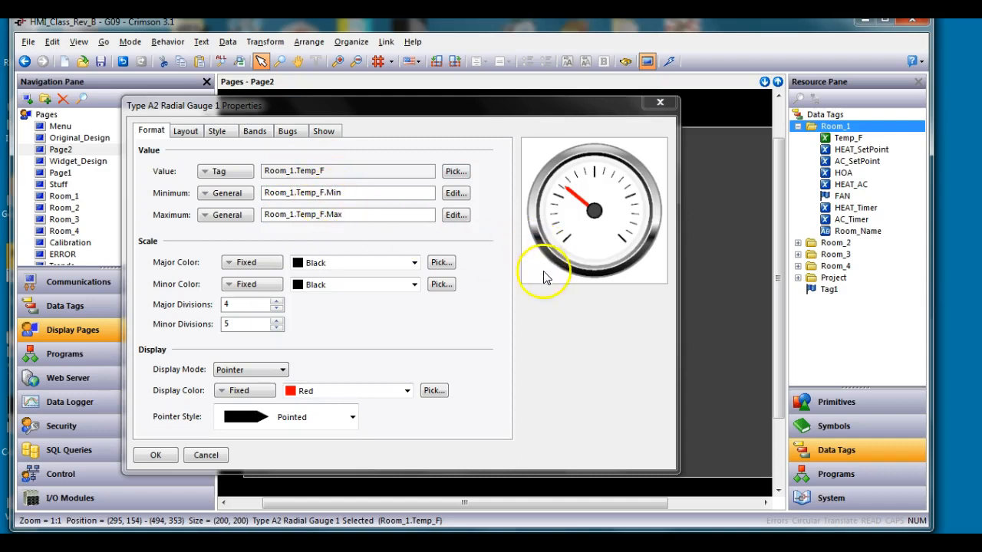
double_click(285, 171)
click(292, 171)
double_click(297, 169)
click(297, 169)
double_click(297, 169)
click(297, 168)
click(242, 172)
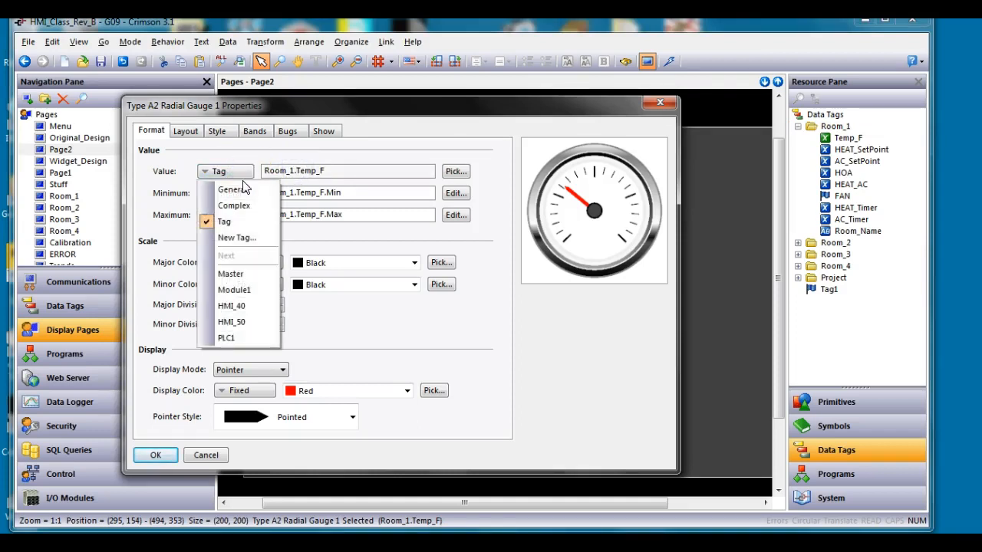
click(230, 188)
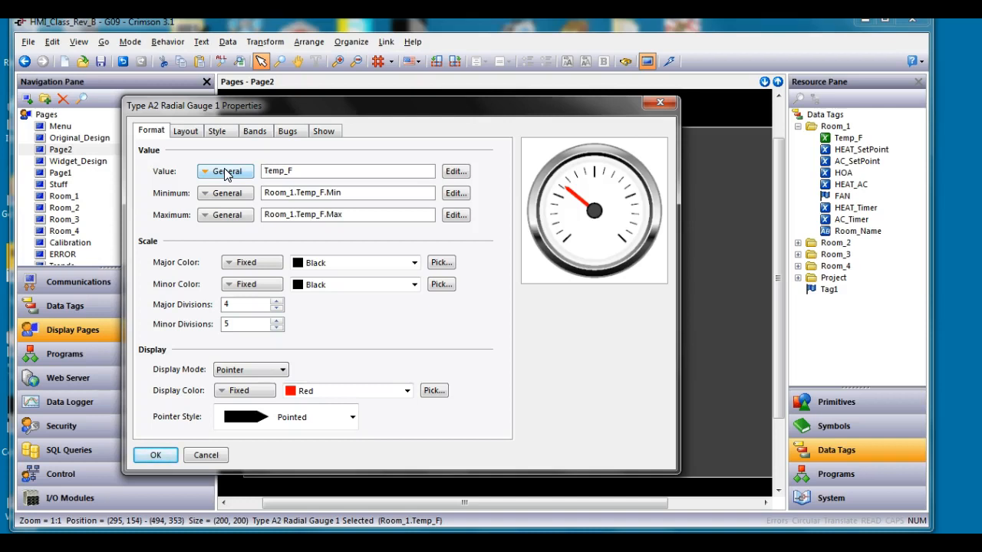
click(226, 172)
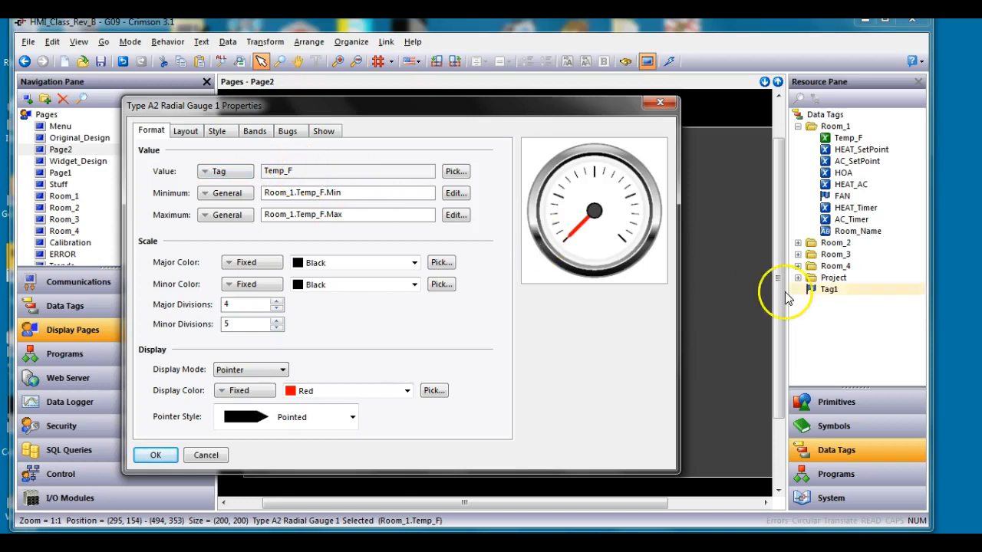
Set the gauge's minimum to Temp_F.Min and its maximum to Temp_F.Max, and apply the gauge properties.
double_click(815, 126)
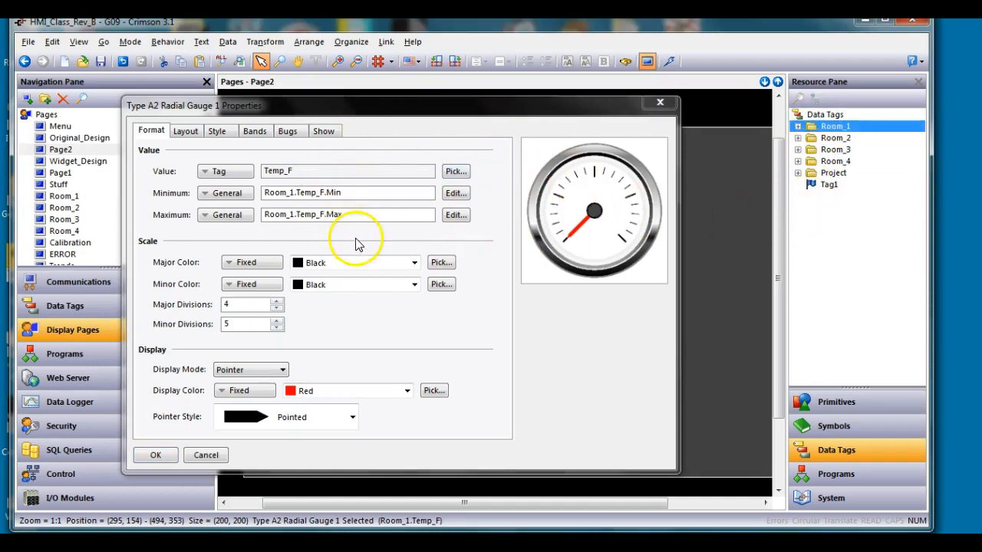
click(297, 193)
click(297, 192)
drag(297, 192, 200, 178)
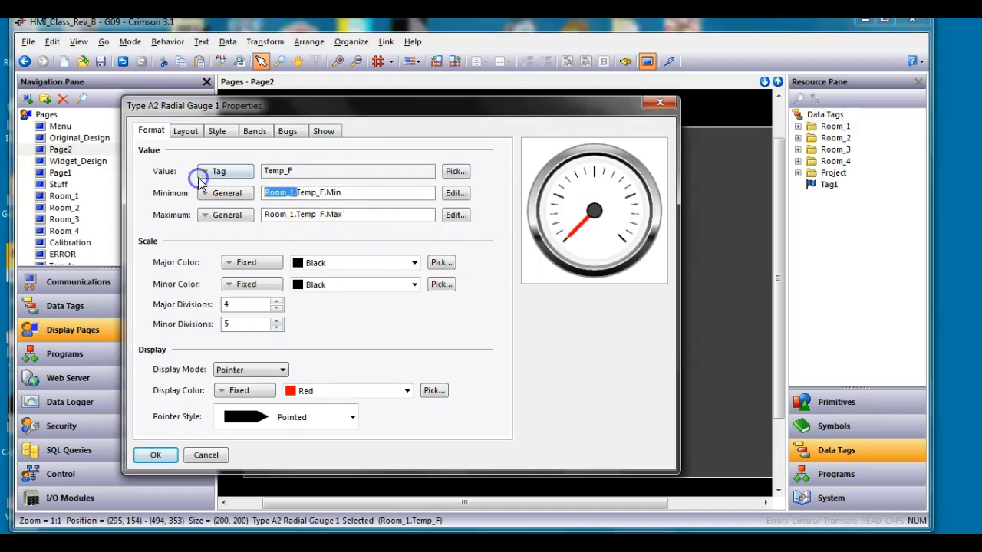
key(Delete)
key(shift+End)
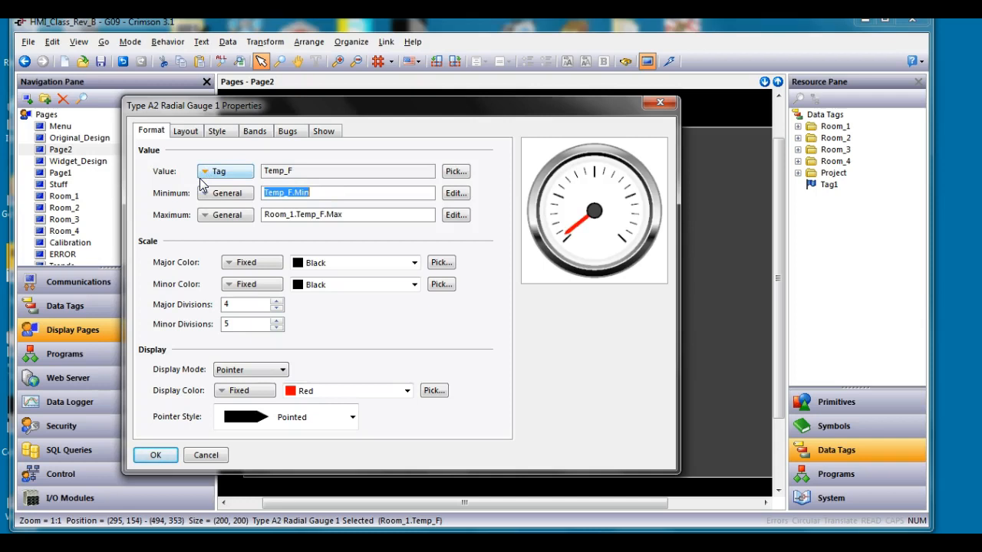
drag(296, 215, 112, 187)
key(shift+End)
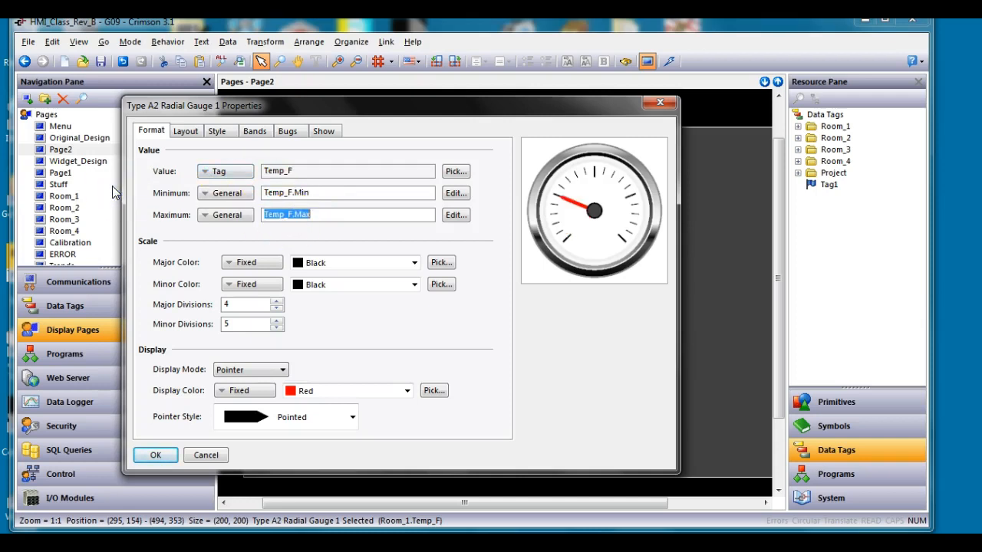
click(185, 131)
click(216, 132)
click(257, 132)
click(286, 132)
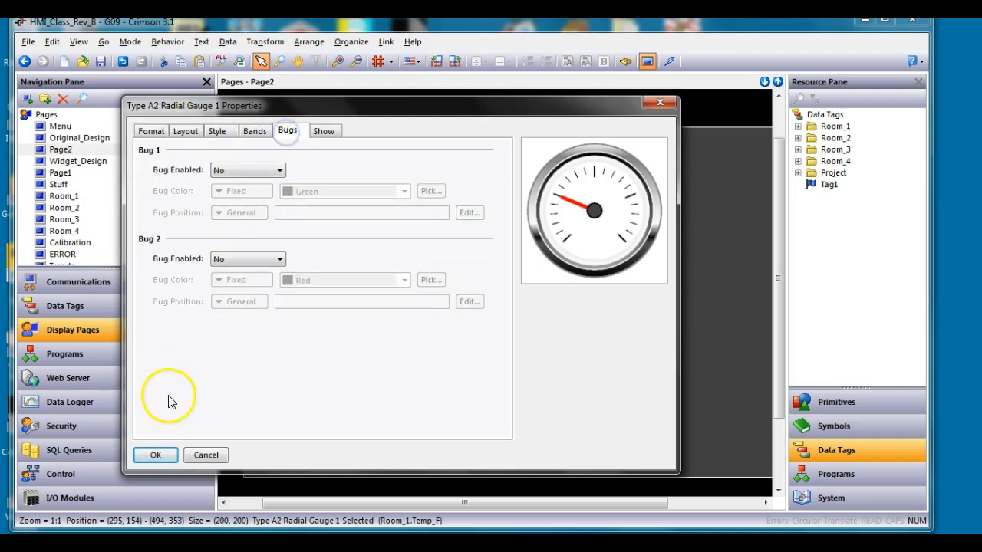
click(158, 453)
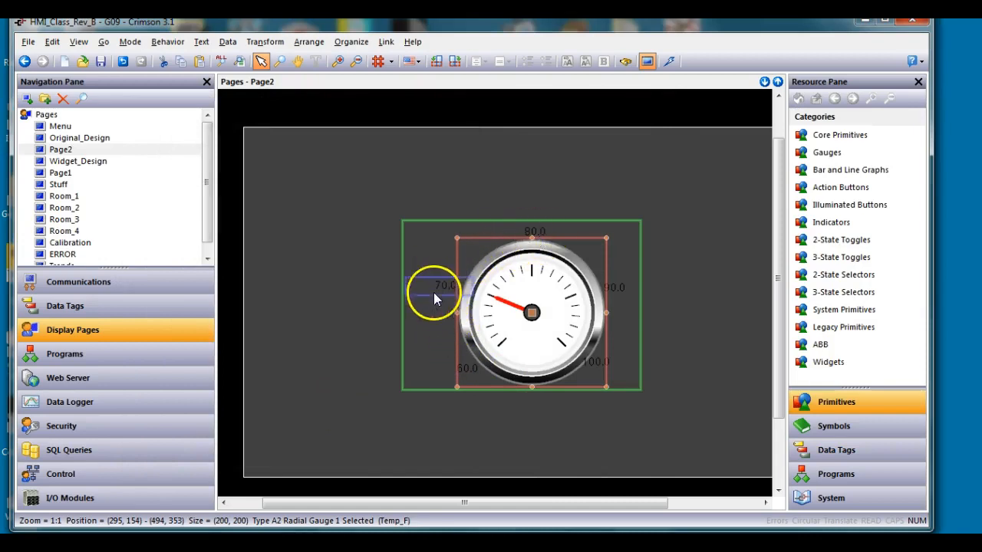
Set the data source of the 60.0 label to Temp_F.Min.
click(471, 371)
double_click(471, 369)
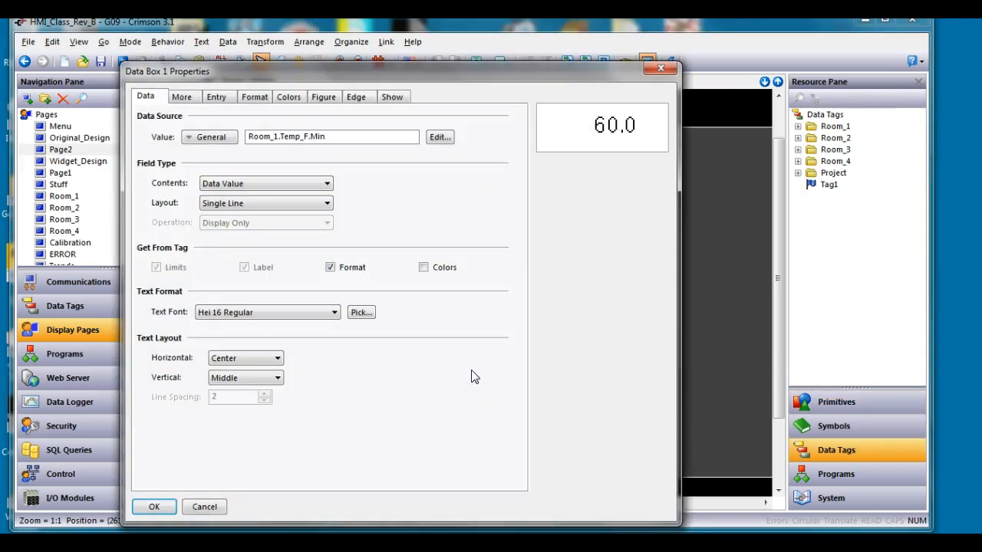
double_click(281, 141)
drag(280, 141, 69, 120)
key(BackSpace)
key(Return)
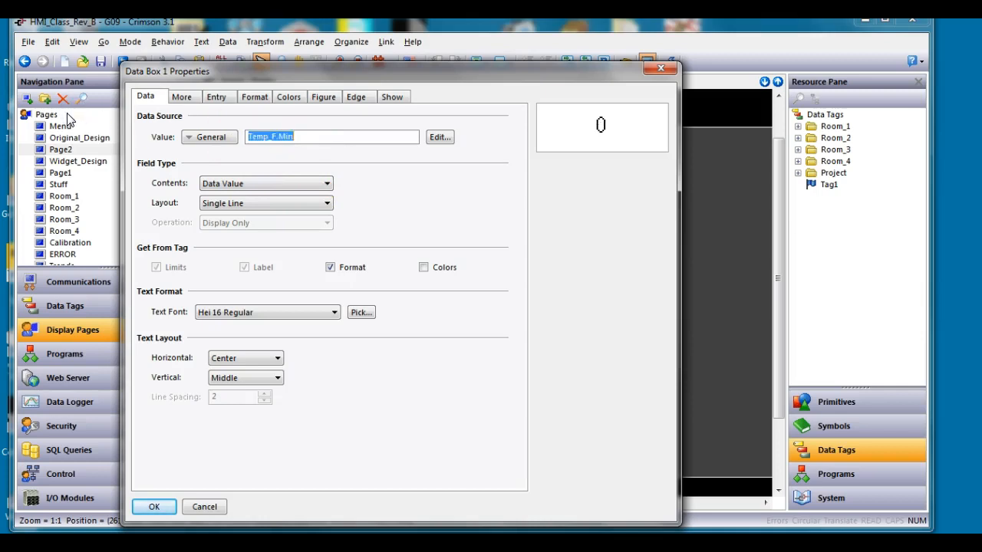
click(148, 507)
Remove the Room_1 prefixes from the 70.0 label's complex expression so it reads return (((Temp_F.Max - Temp_F.Min) / 4) + Temp_F.Min);.
double_click(451, 285)
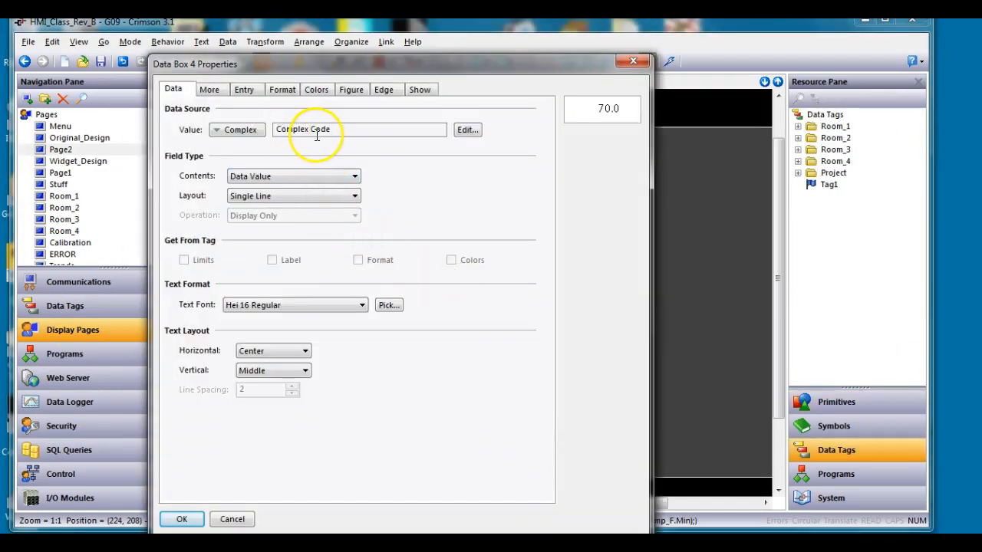
click(465, 131)
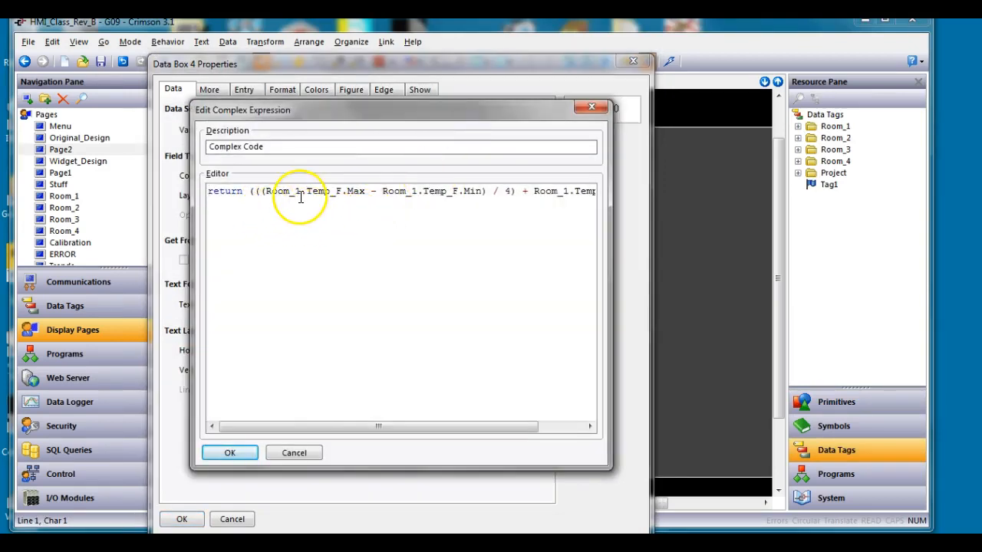
drag(610, 279, 729, 289)
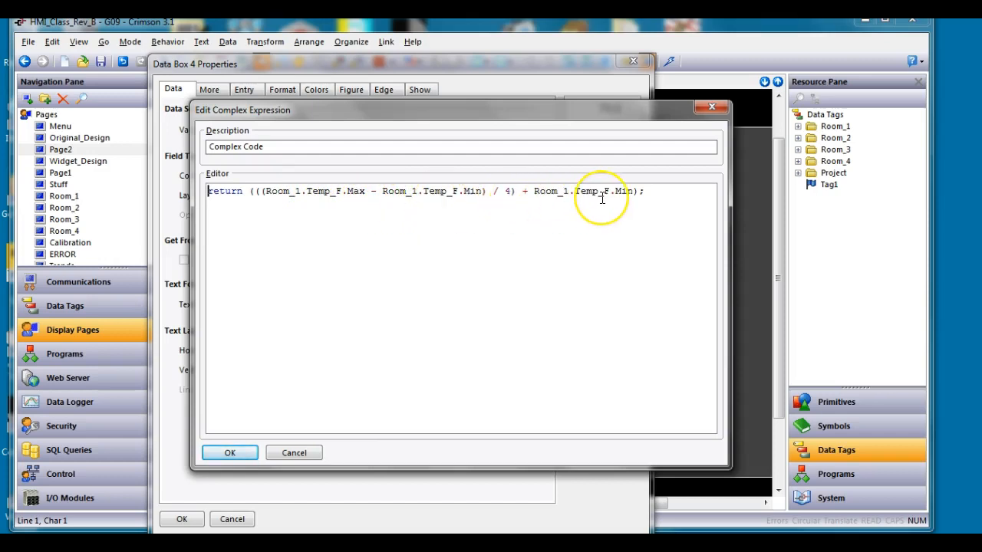
click(308, 191)
click(307, 194)
key(BackSpace)
key(BackSpace)
key(BackSpace)
key(BackSpace)
key(BackSpace)
key(BackSpace)
key(BackSpace)
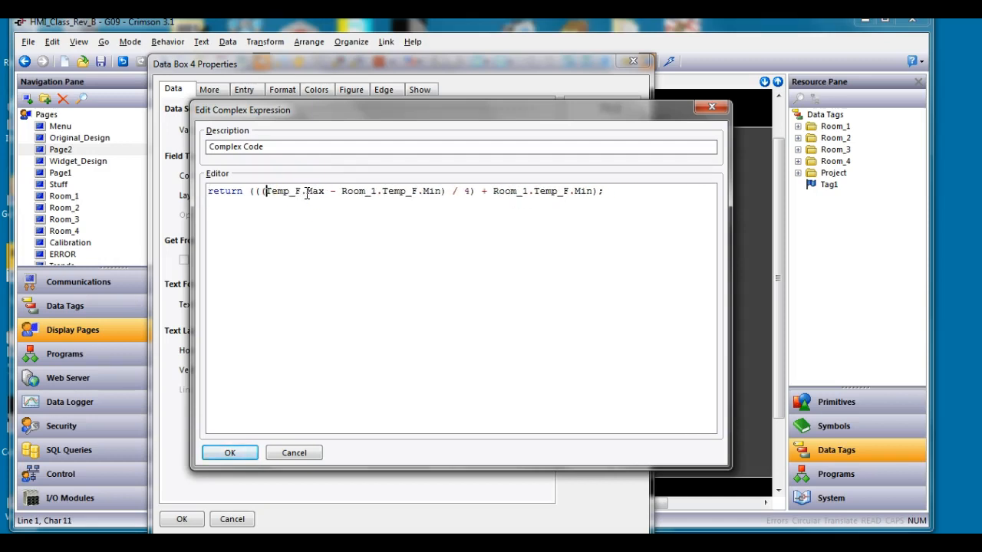
click(381, 191)
key(BackSpace)
key(BackSpace)
key(BackSpace)
key(BackSpace)
key(BackSpace)
key(BackSpace)
key(BackSpace)
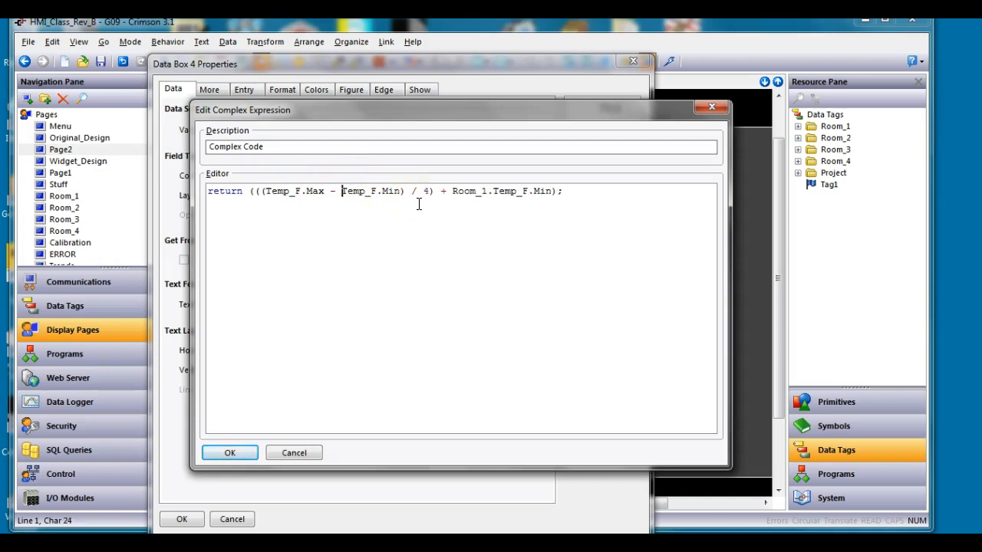
click(494, 192)
key(BackSpace)
Describe the label's complex expression as 25% and apply the data box properties.
drag(387, 152, 4, 111)
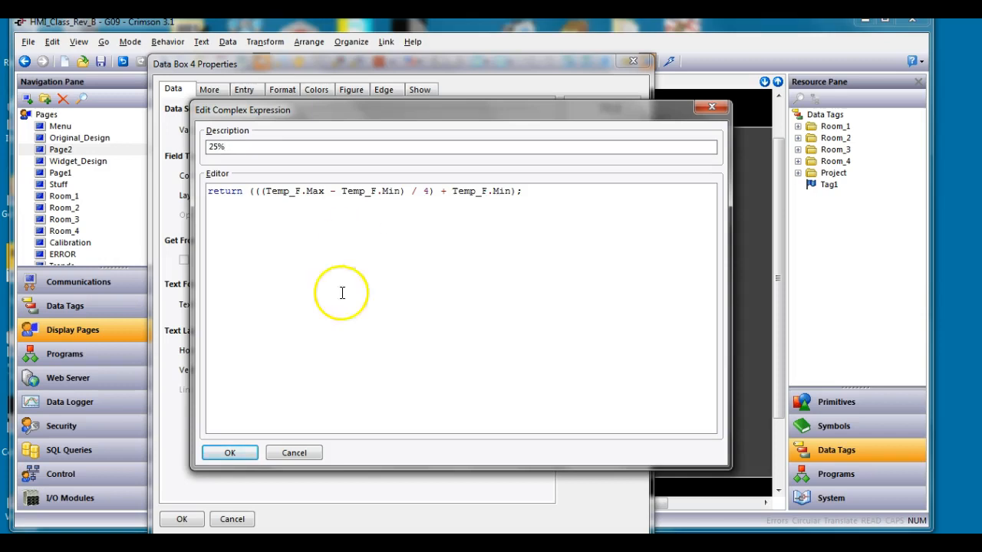
click(230, 453)
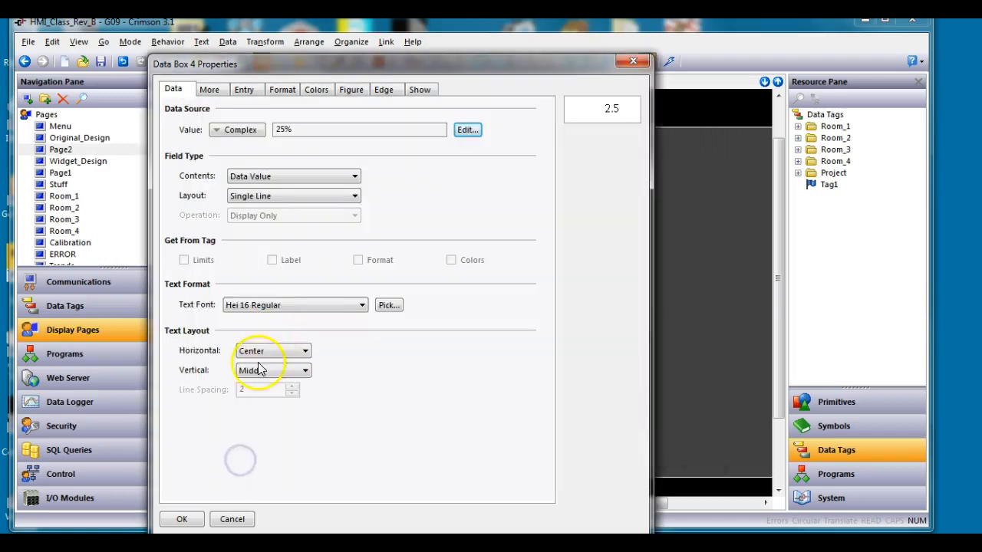
click(182, 519)
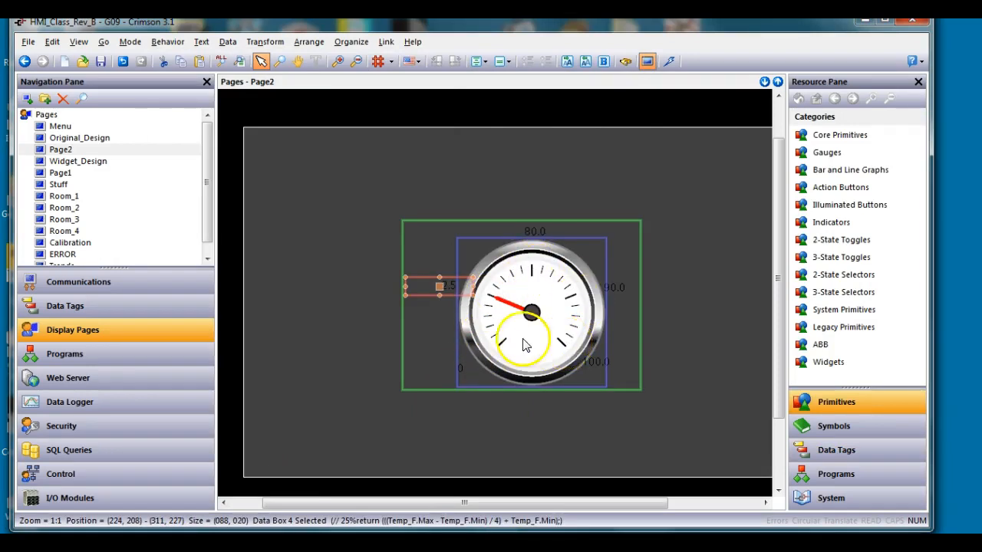
Change the description of the same label's complex expression to 20%.
double_click(456, 290)
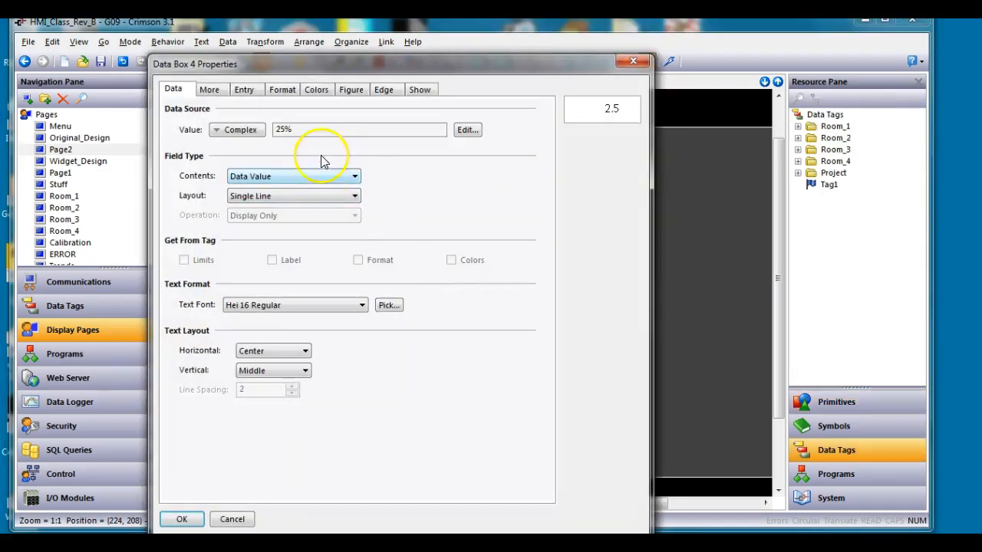
click(466, 132)
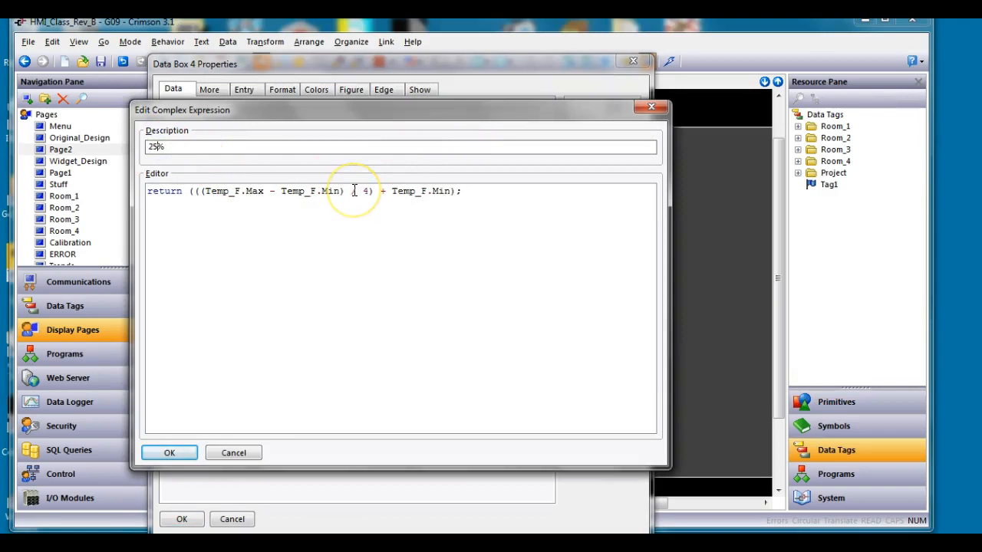
key(Return)
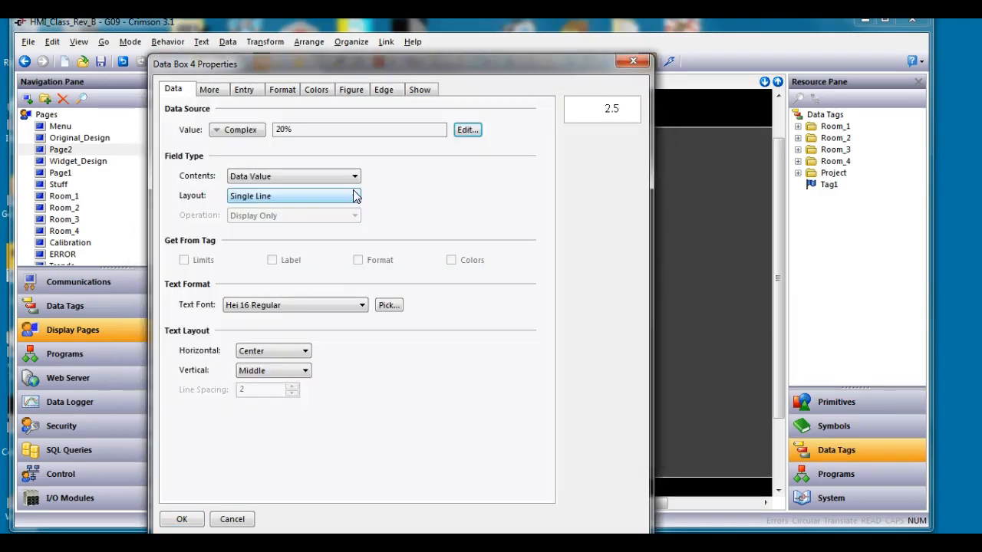
click(182, 519)
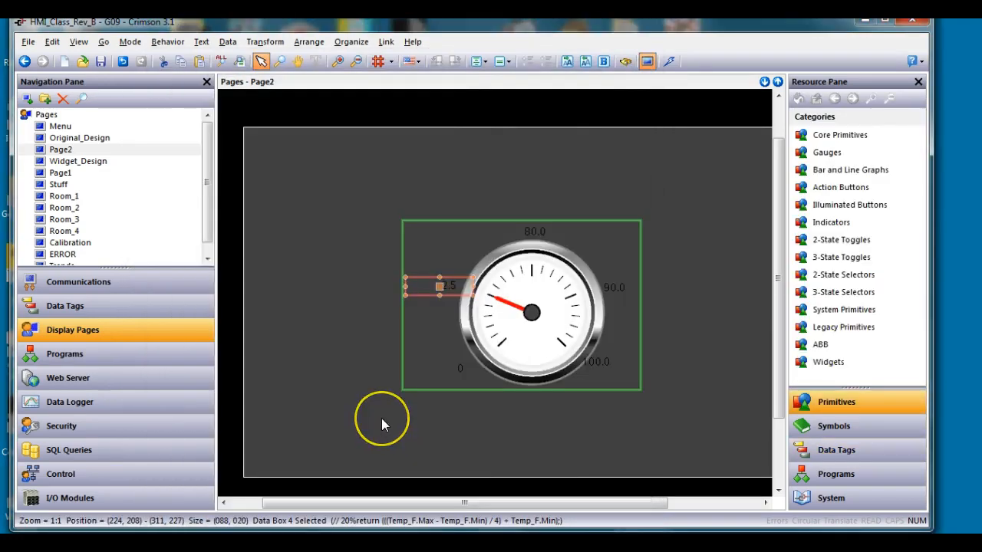
Correct the description of the 2.5 label's complex expression to 25% and apply the data box properties.
double_click(450, 287)
click(291, 129)
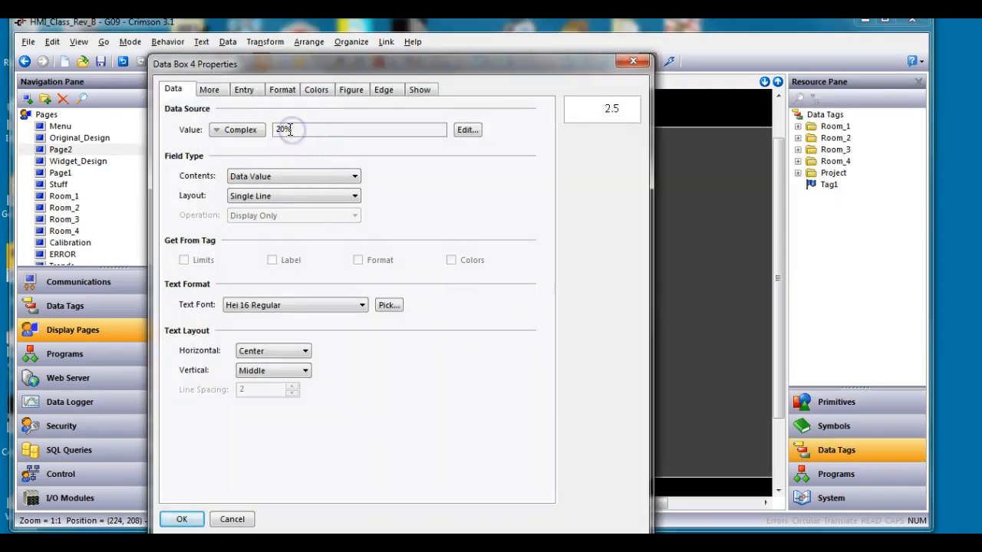
double_click(283, 130)
click(201, 147)
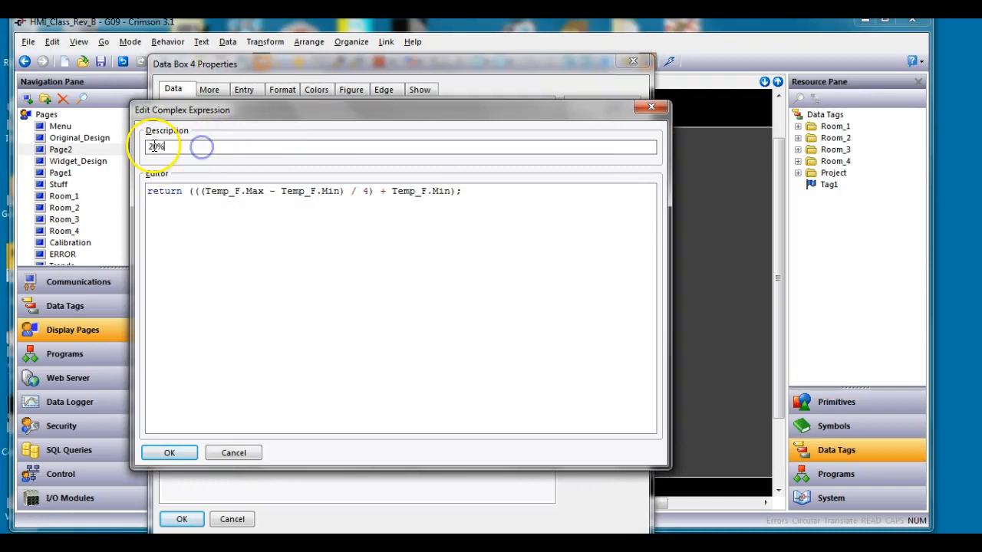
click(154, 146)
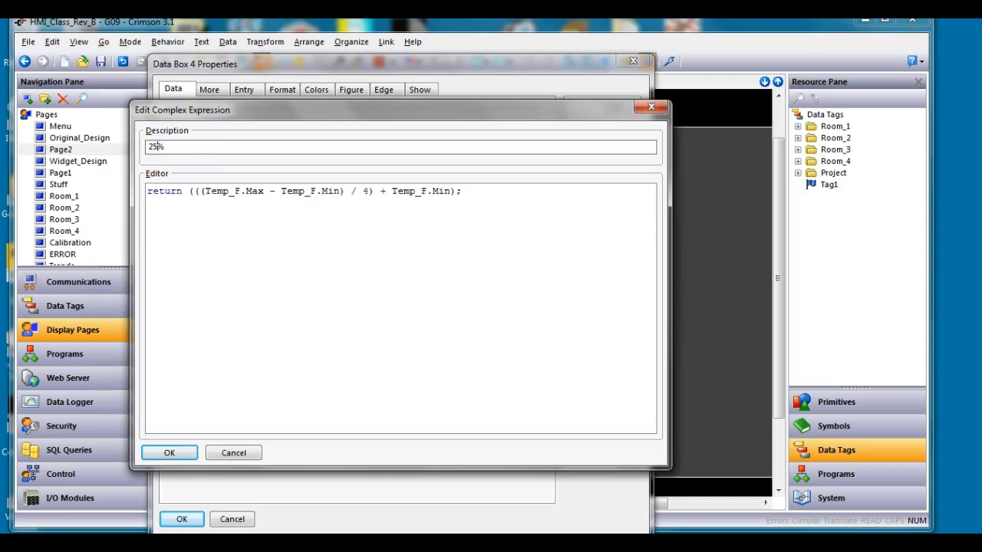
key(Return)
click(182, 519)
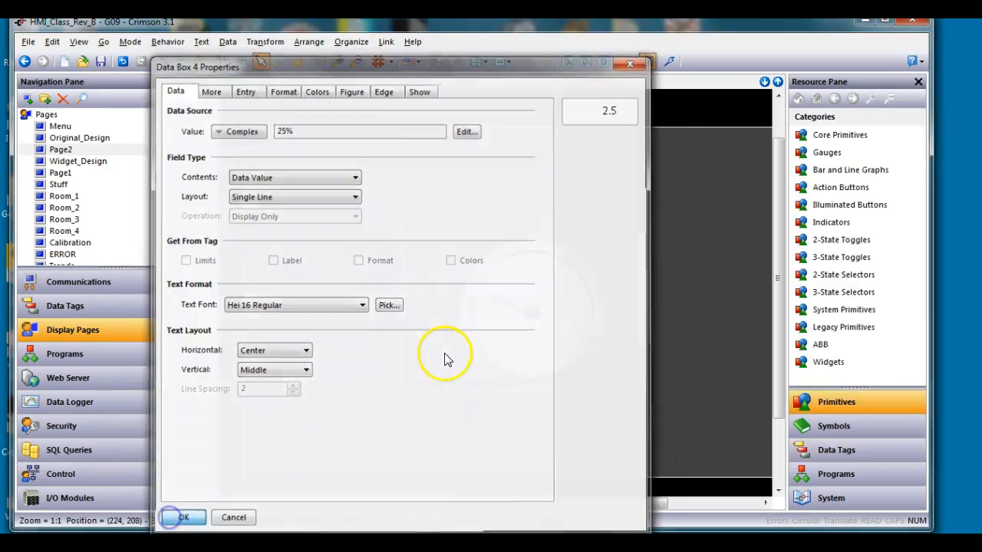
Remove the Room_1 prefixes from the 80.0 label's complex expression so it reads return (((Temp_F.Max - Temp_F.Min) / 2) + Temp_F.Min);.
double_click(542, 233)
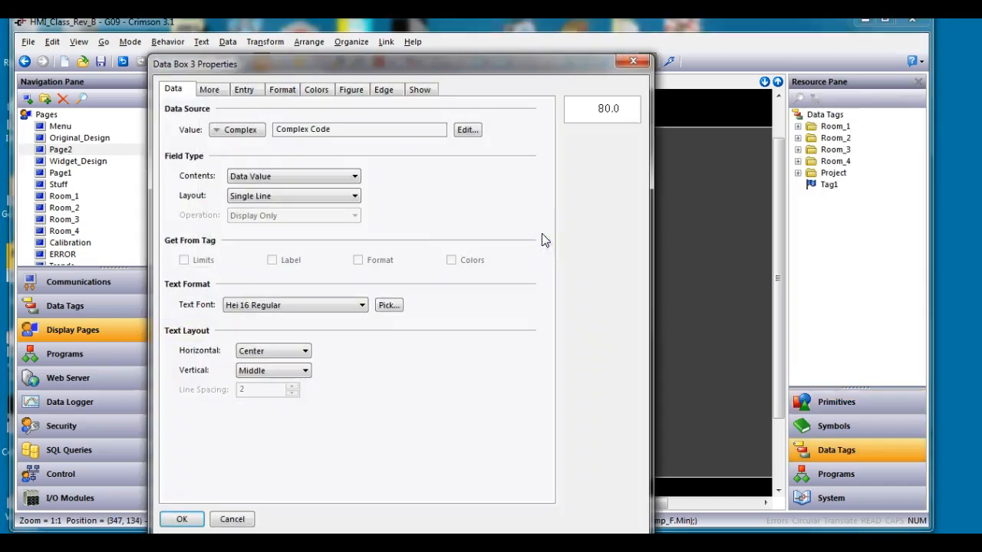
click(467, 130)
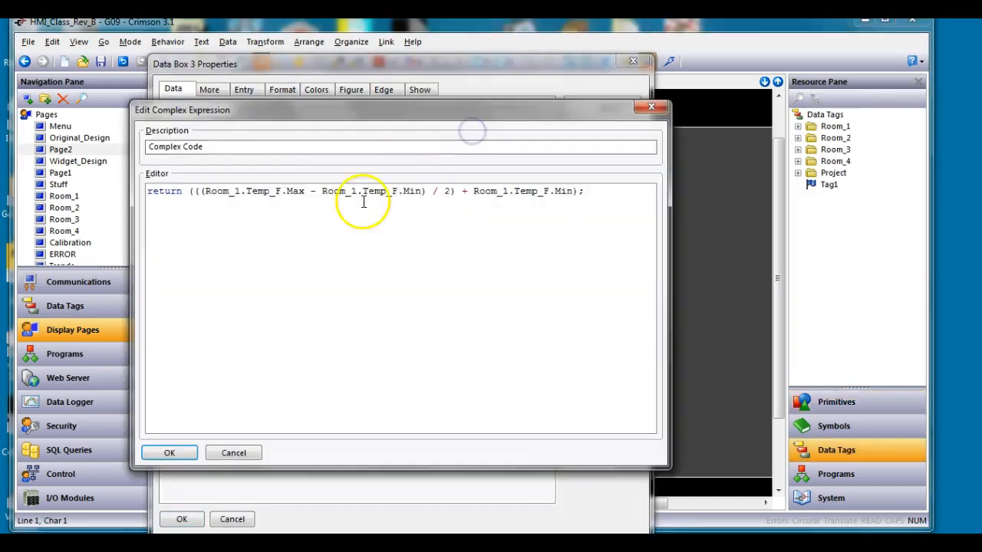
click(247, 192)
key(BackSpace)
key(BackSpace)
key(BackSpace)
key(BackSpace)
key(BackSpace)
key(BackSpace)
key(BackSpace)
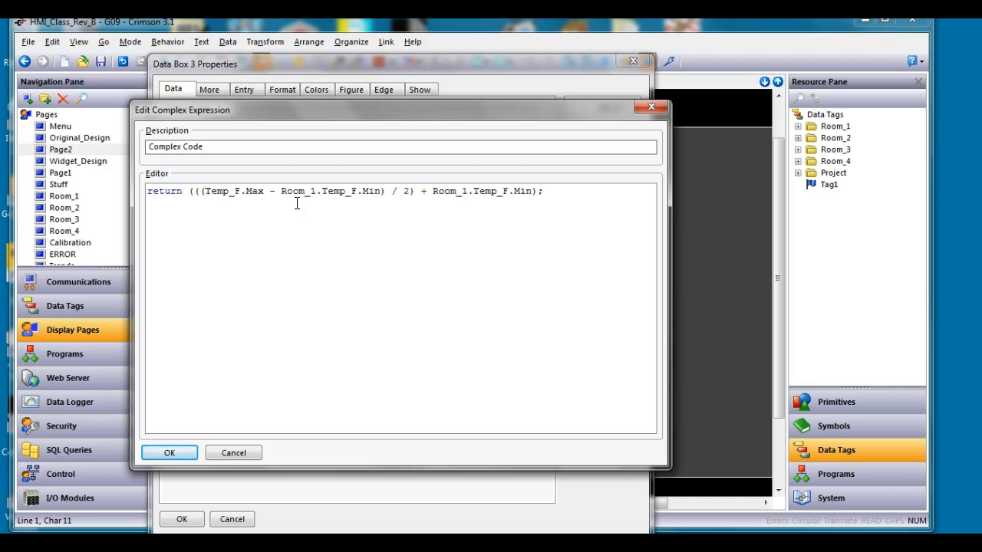
click(318, 193)
key(BackSpace)
key(BackSpace)
key(BackSpace)
key(BackSpace)
key(BackSpace)
key(BackSpace)
key(BackSpace)
click(429, 191)
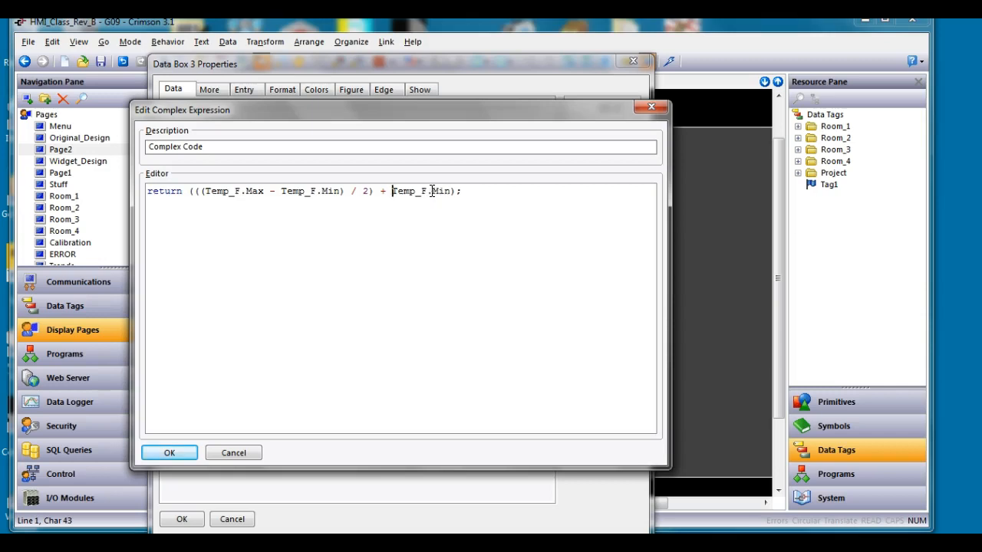
Describe the complex expression of the label above the gauge as 50% and apply the data box properties.
click(268, 147)
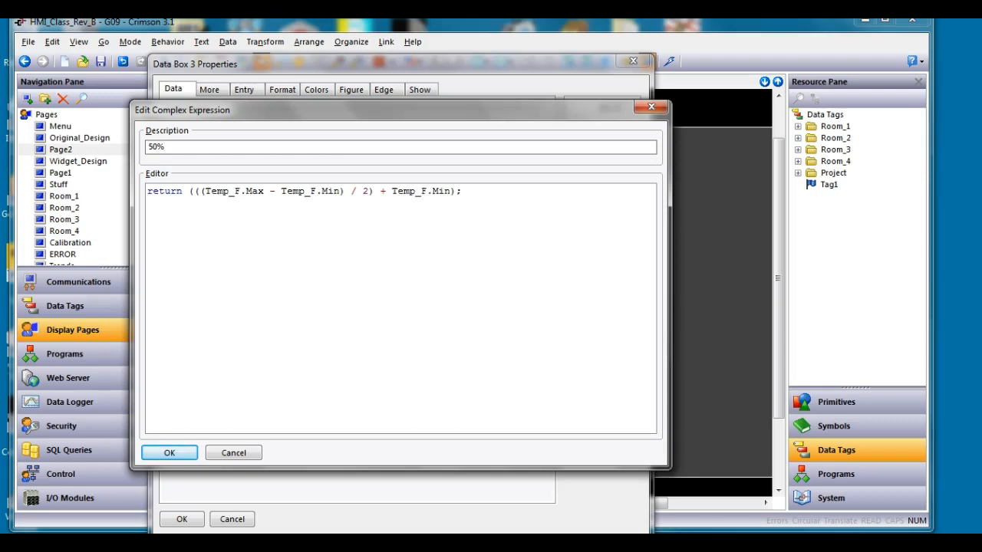
key(Return)
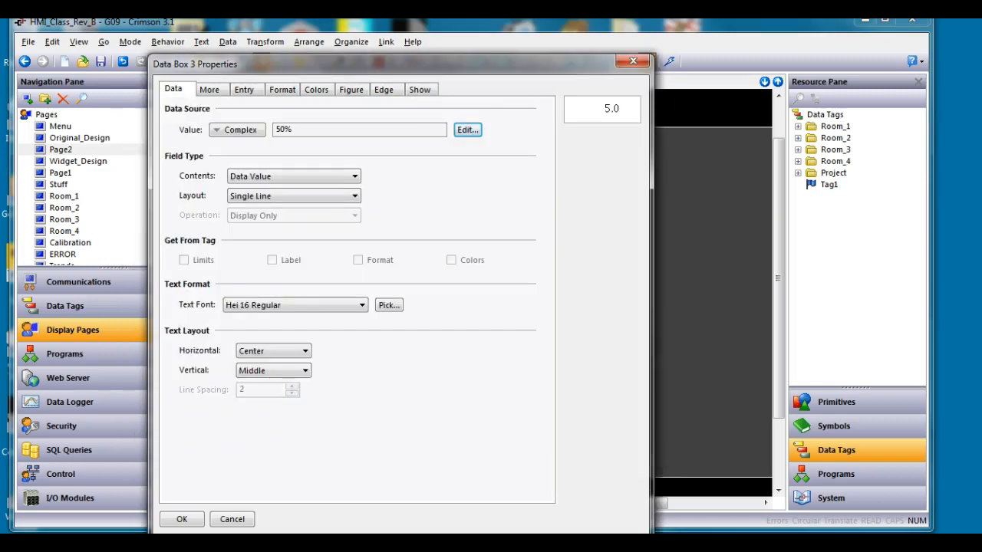
click(186, 522)
Remove the Room_1 prefixes from the 90.0 label's complex expression so it reads return (Temp_F.Max - ((Temp_F.Max - Temp_F.Min) / 4));.
double_click(623, 291)
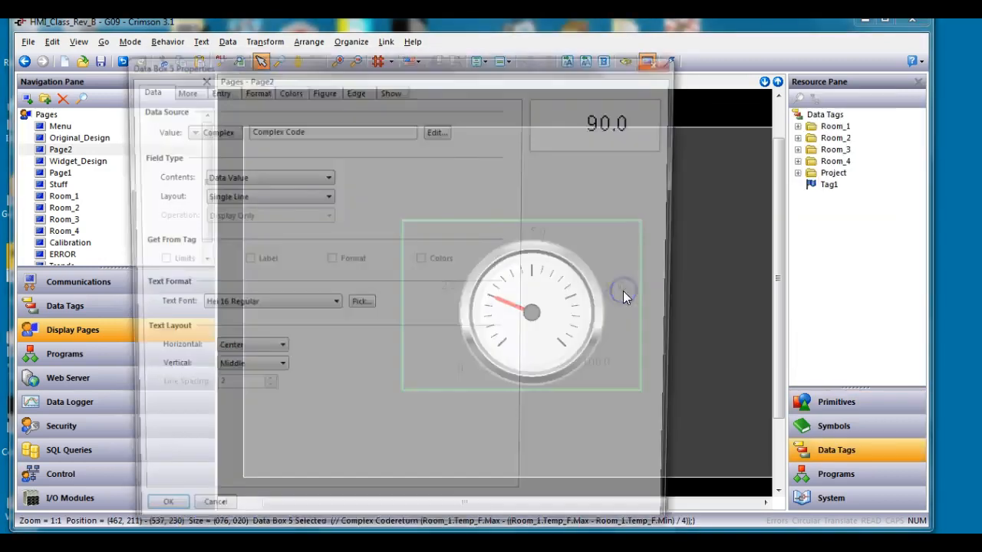
click(436, 130)
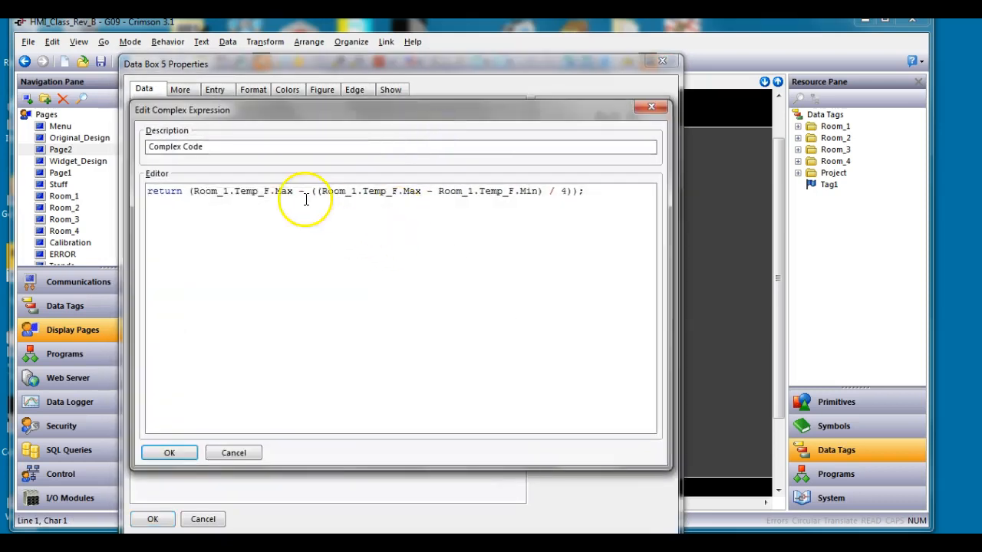
click(236, 192)
key(BackSpace)
key(BackSpace)
key(BackSpace)
key(BackSpace)
key(BackSpace)
key(BackSpace)
key(BackSpace)
click(322, 191)
key(BackSpace)
key(BackSpace)
key(BackSpace)
key(BackSpace)
key(BackSpace)
key(BackSpace)
key(BackSpace)
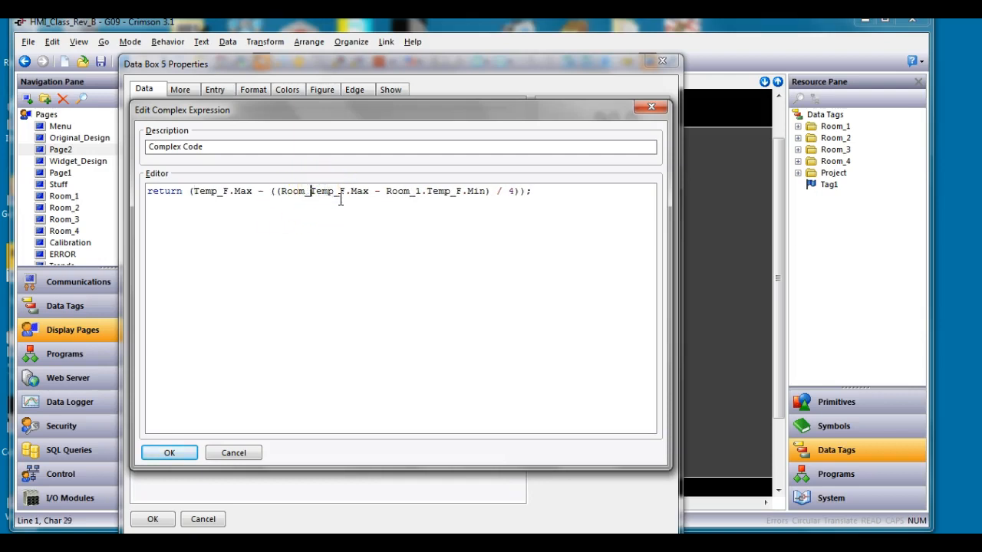
click(399, 195)
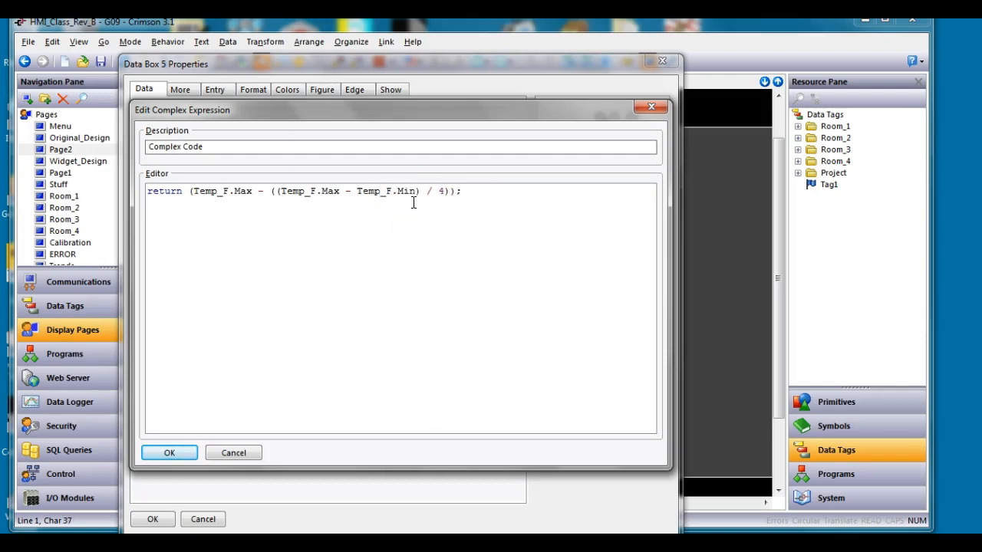
Describe this three-quarter-scale label's complex expression as 75% and apply the data box properties.
drag(270, 147, 87, 139)
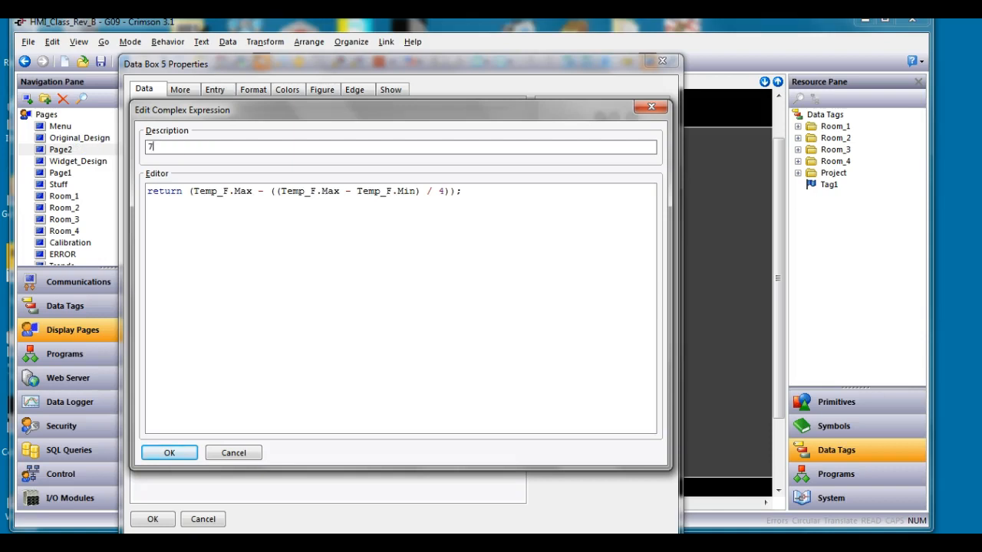
key(Return)
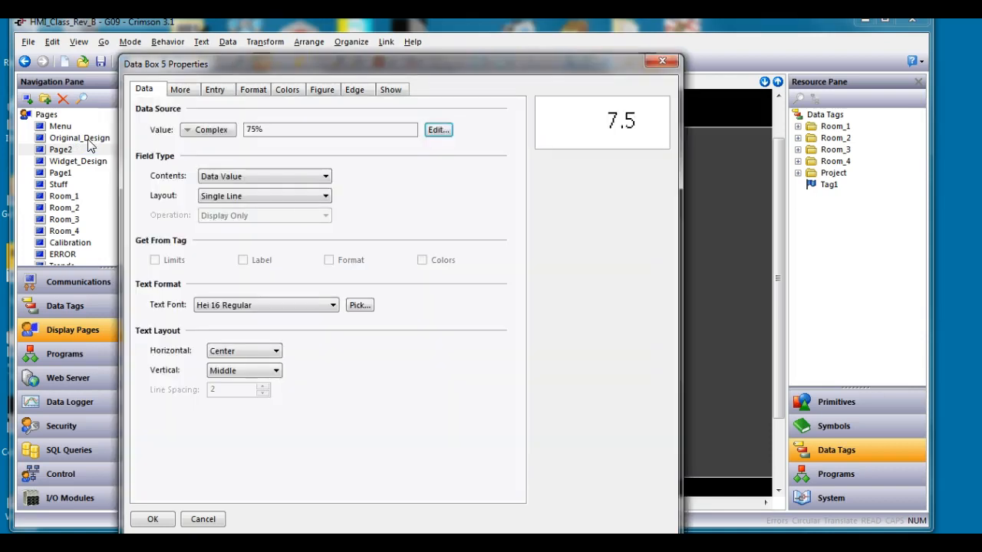
click(138, 520)
Set the data source of the 100.0 label to Temp_F.Max, then leave editing inside the widget.
double_click(594, 366)
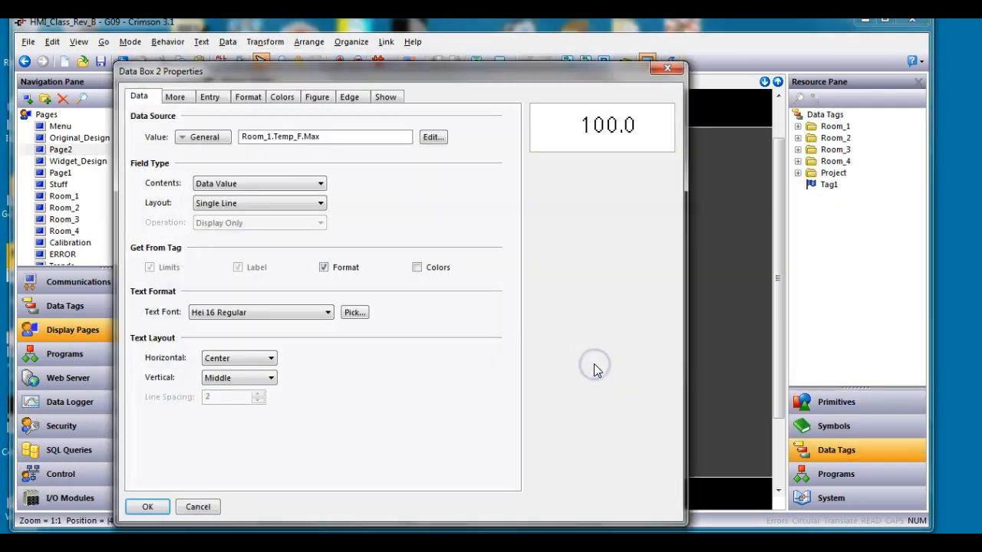
double_click(270, 136)
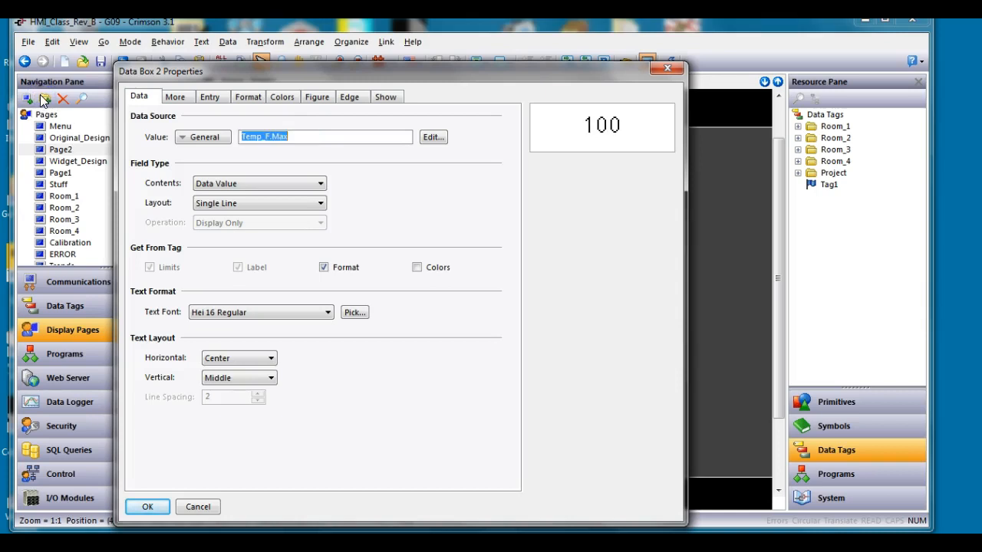
click(138, 506)
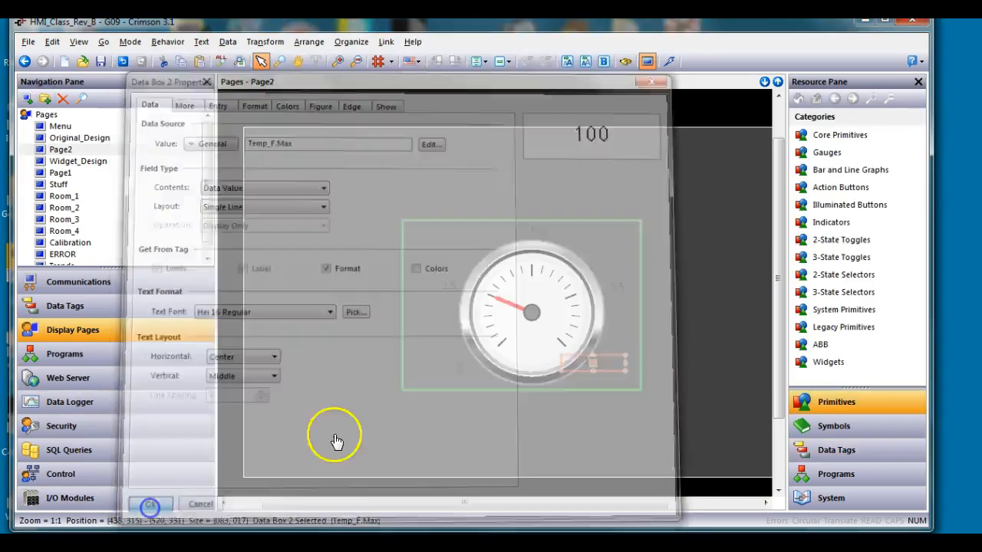
click(645, 407)
click(499, 349)
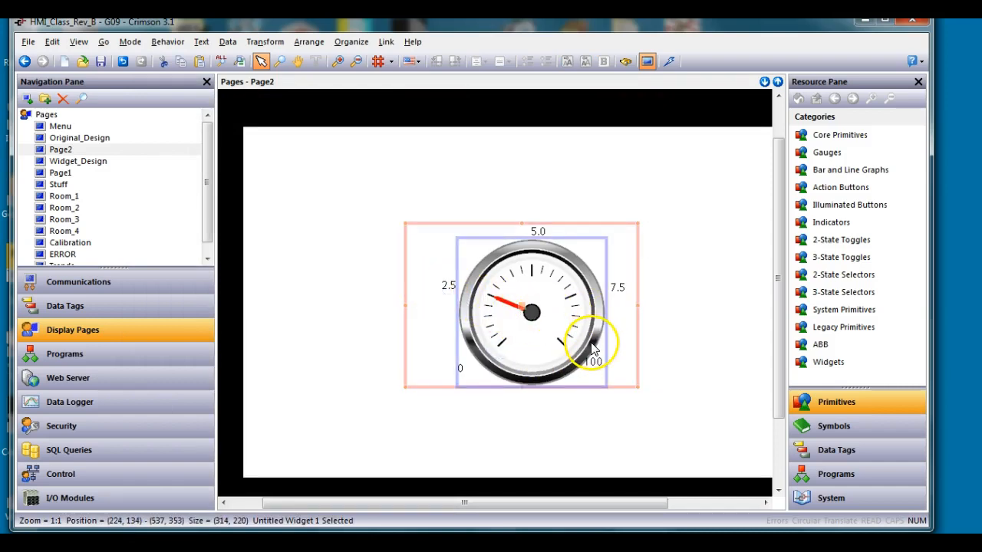
Shrink the 2.5 label's box inside the widget to about 50 by 20 pixels and size the 0 label the same.
double_click(443, 290)
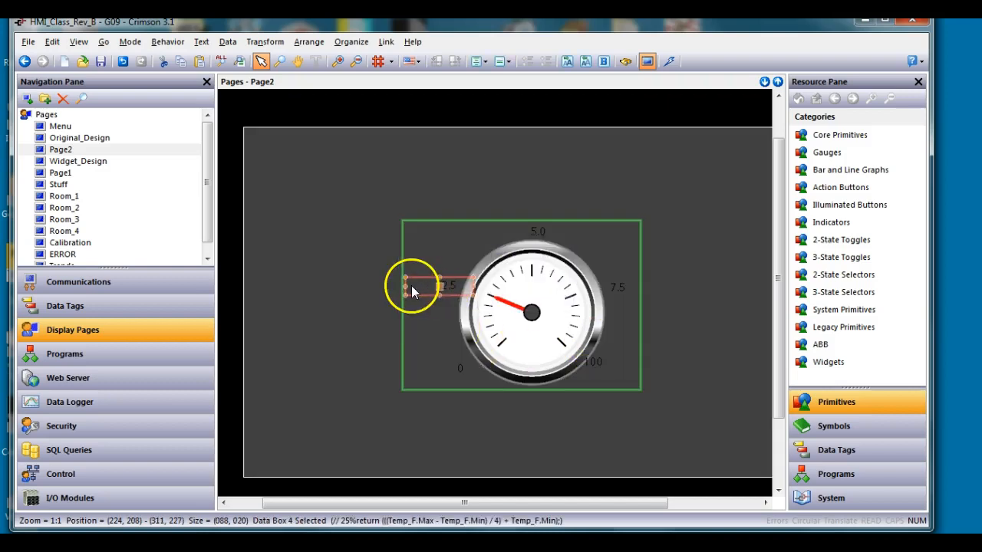
drag(406, 286, 442, 292)
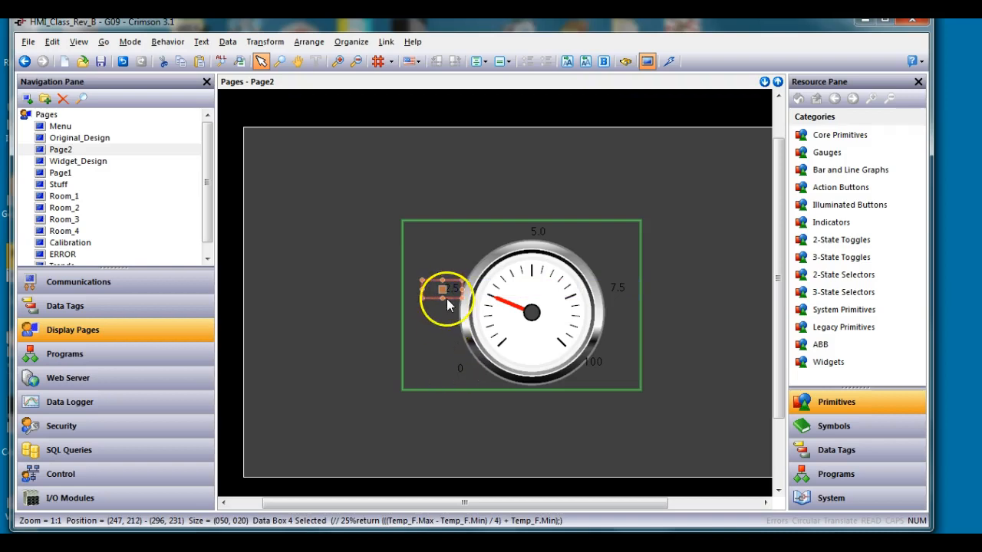
right_click(461, 370)
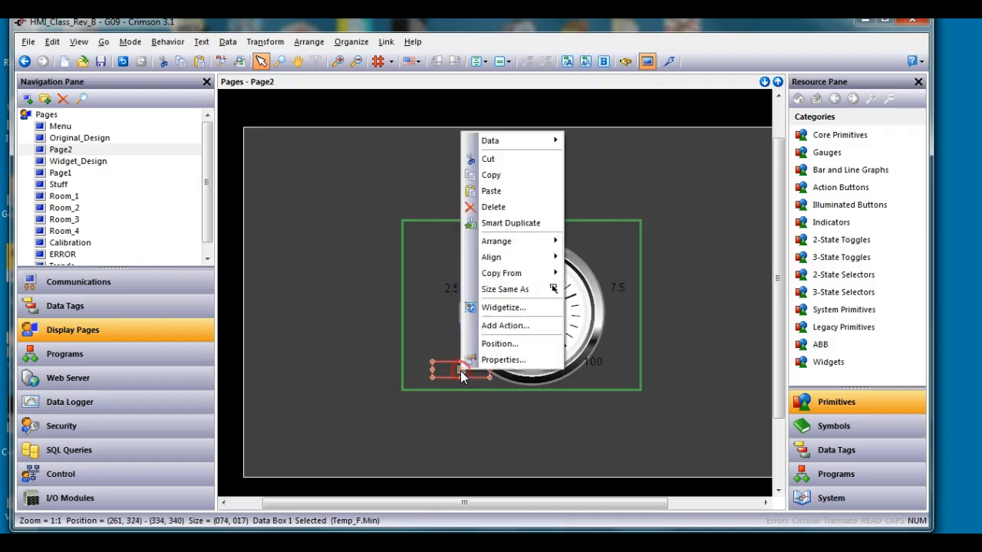
click(505, 290)
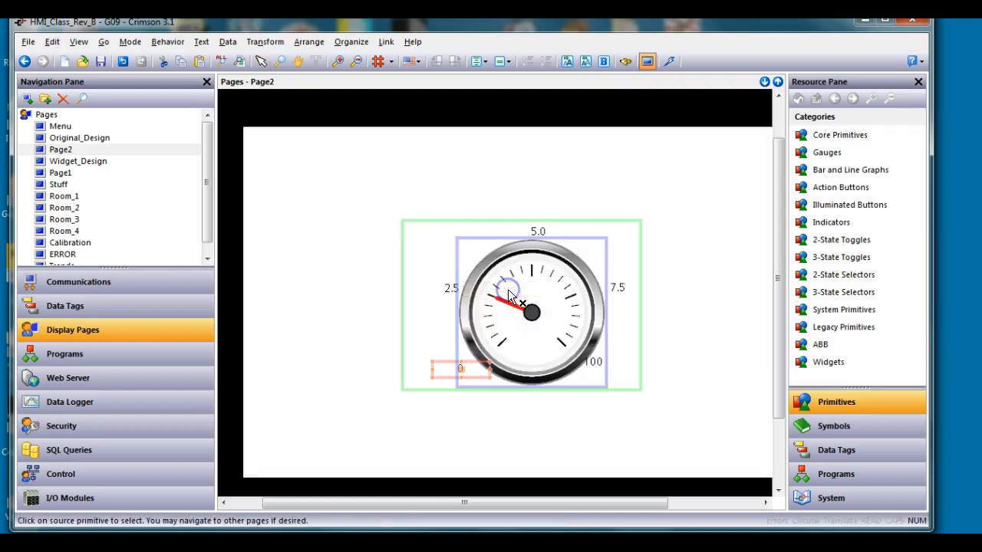
click(445, 294)
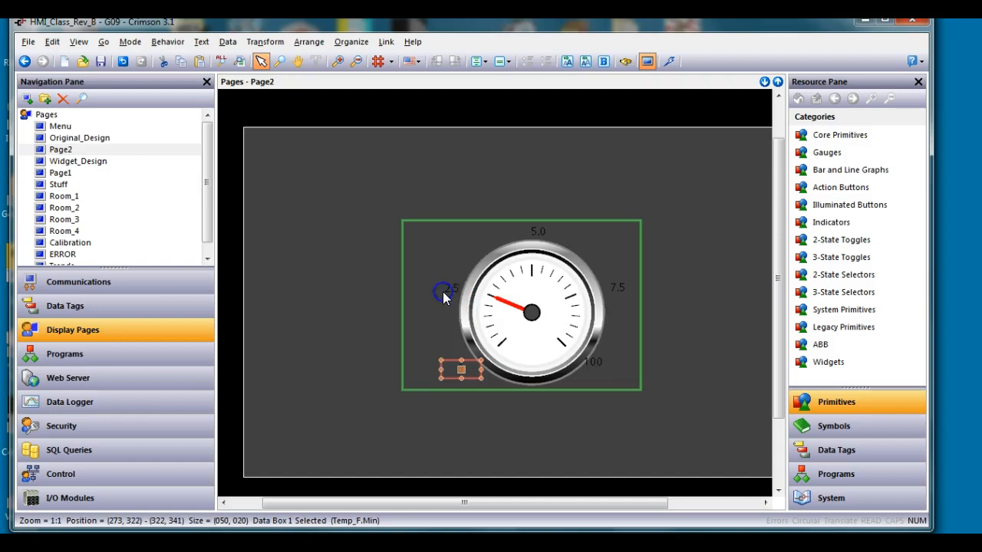
Size the 100, 7.5 and 5.0 labels the same as the 2.5 label.
right_click(598, 362)
click(624, 280)
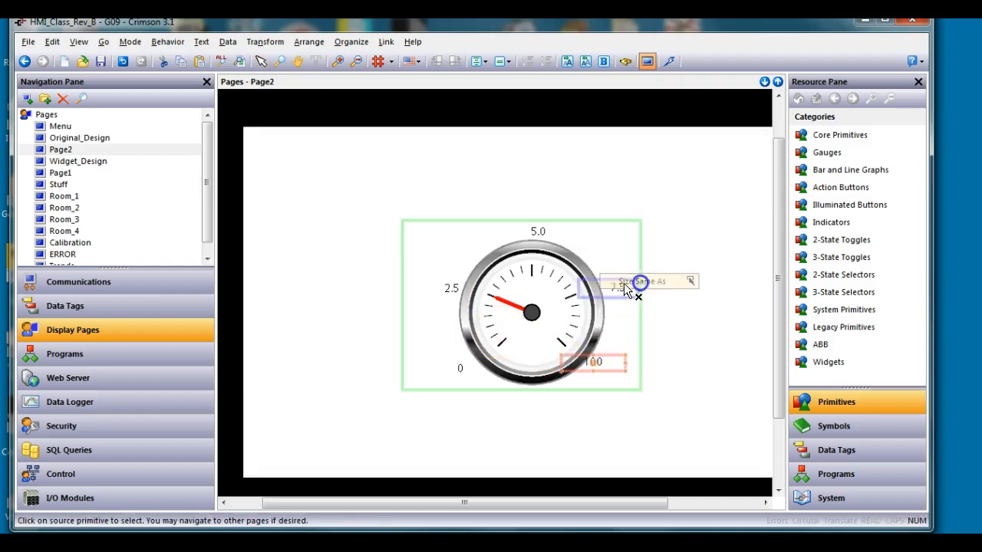
click(449, 295)
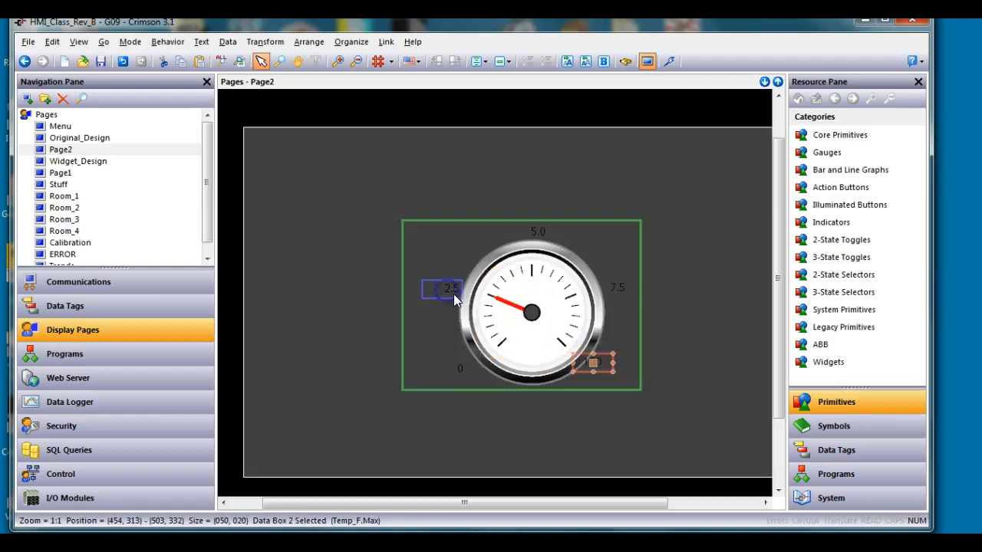
right_click(619, 294)
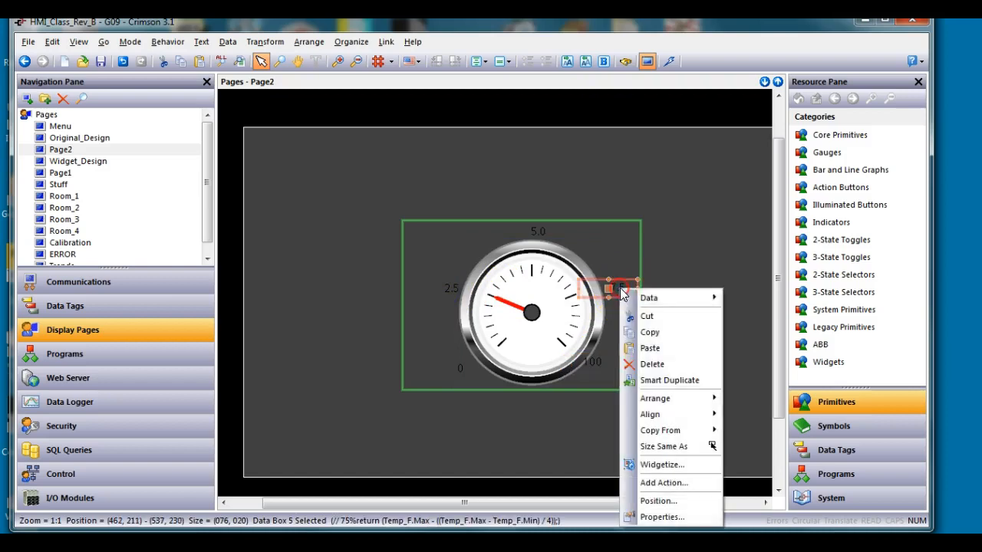
click(661, 446)
click(450, 290)
click(541, 233)
right_click(542, 236)
click(574, 390)
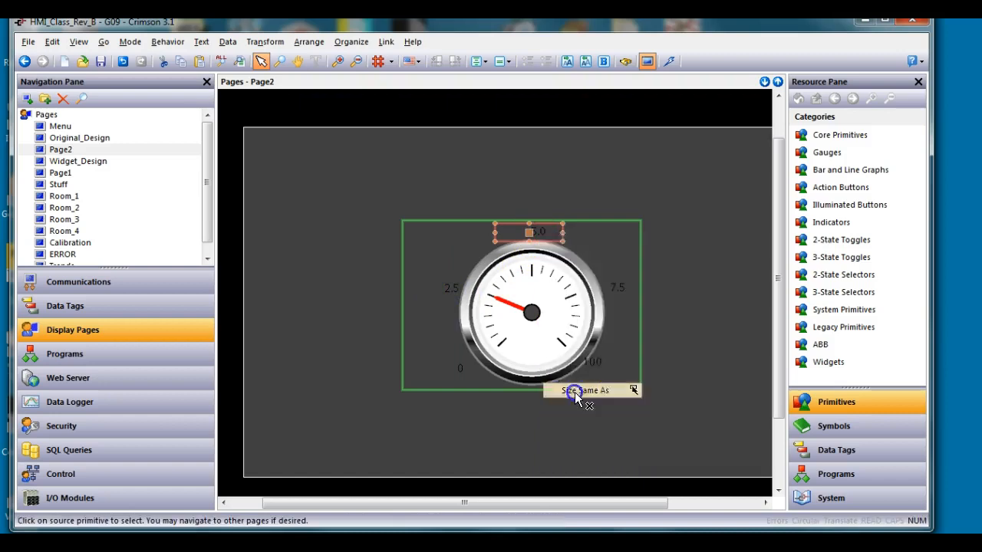
click(445, 287)
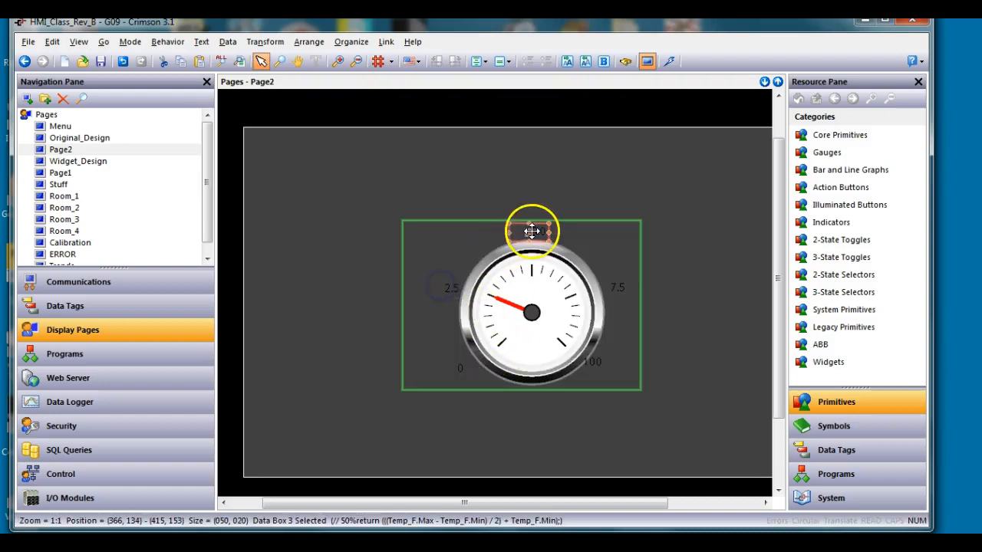
Move the 7.5 and 100 labels slightly away from the dial, shift the 0 label slightly, and leave editing inside the widget.
click(614, 288)
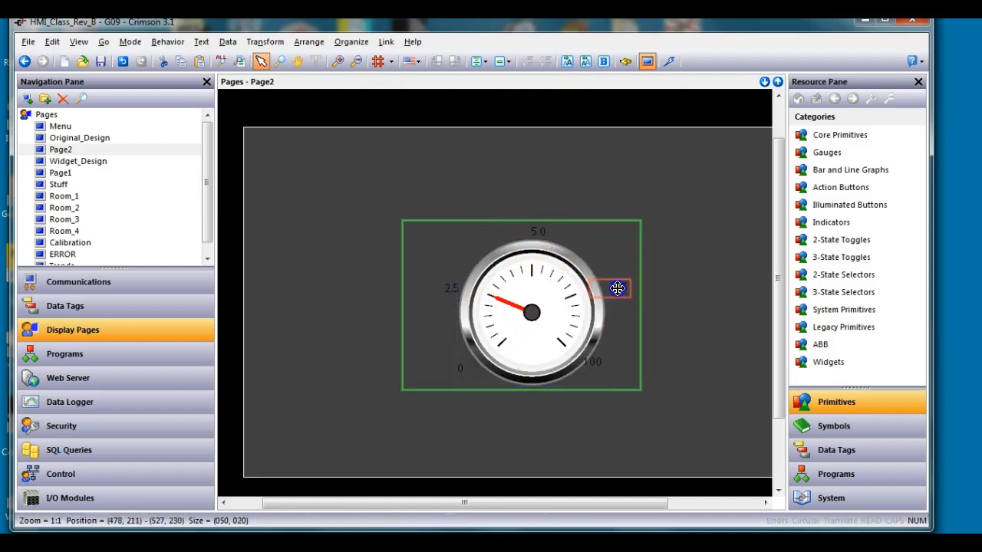
click(597, 365)
click(465, 375)
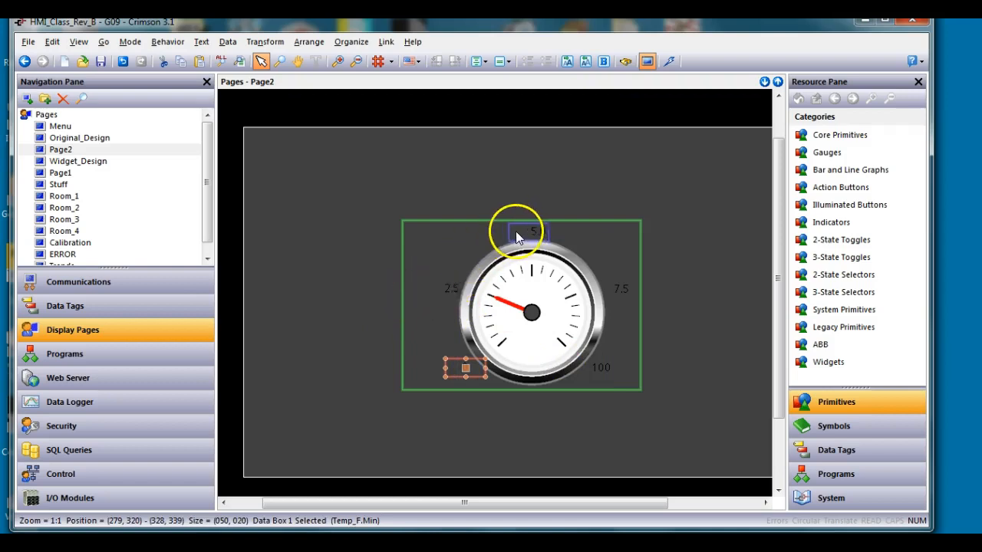
click(390, 198)
click(447, 241)
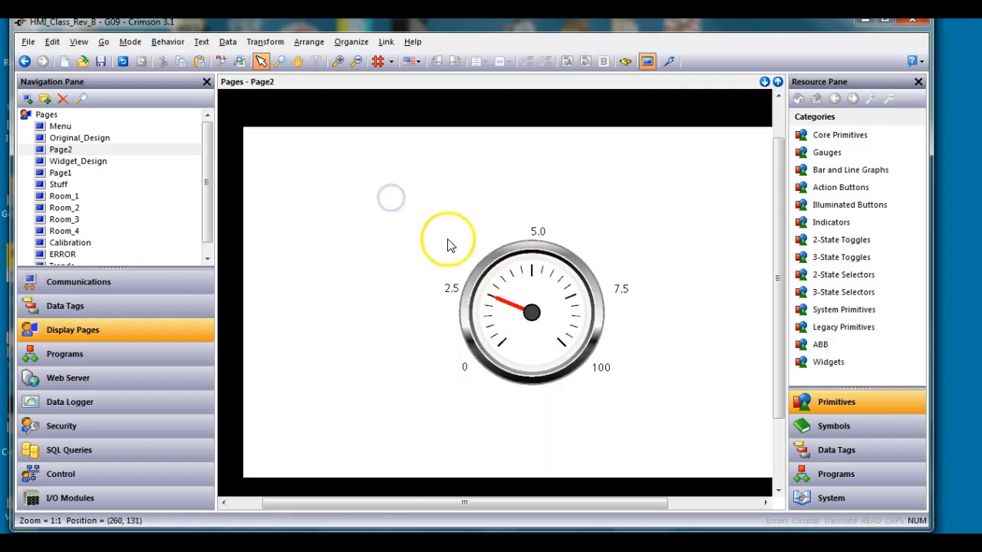
click(435, 322)
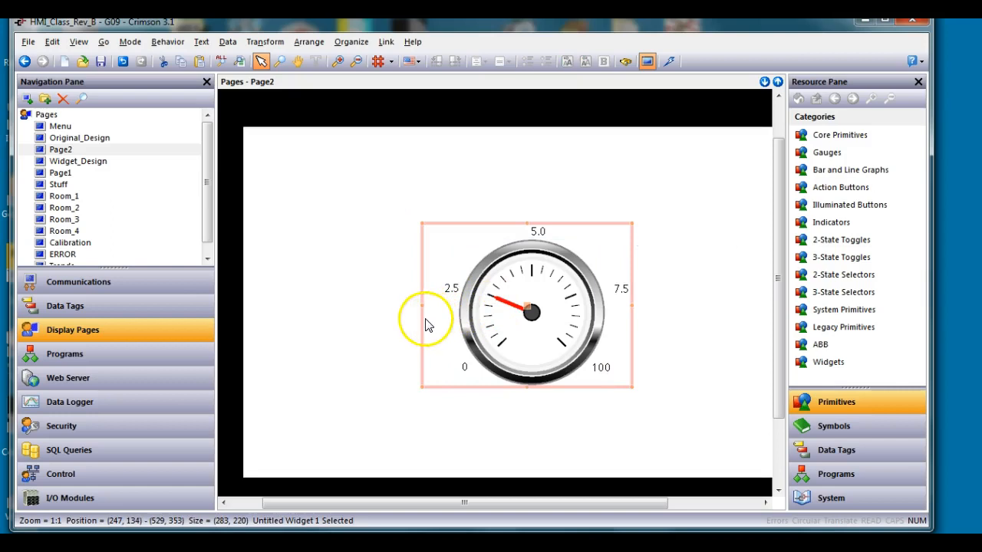
click(373, 346)
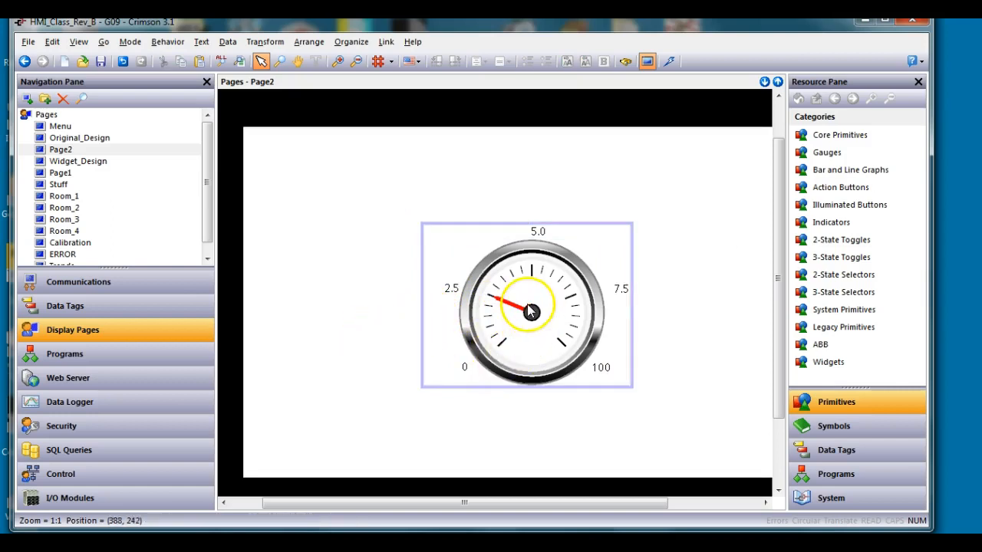
Move the temperature gauge widget slightly up and to the left, and bind it to the Room_2 data tag folder.
drag(532, 311, 500, 305)
click(581, 340)
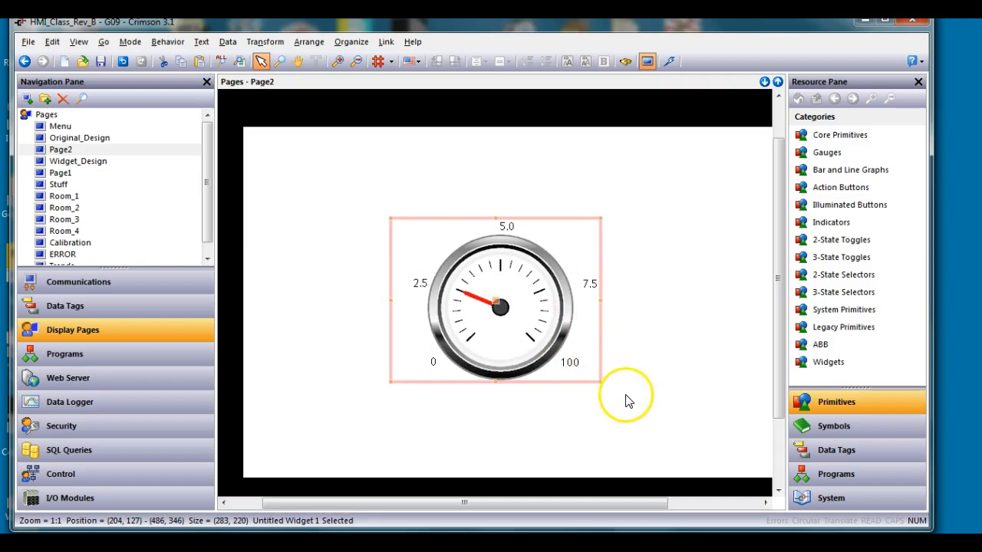
right_click(586, 352)
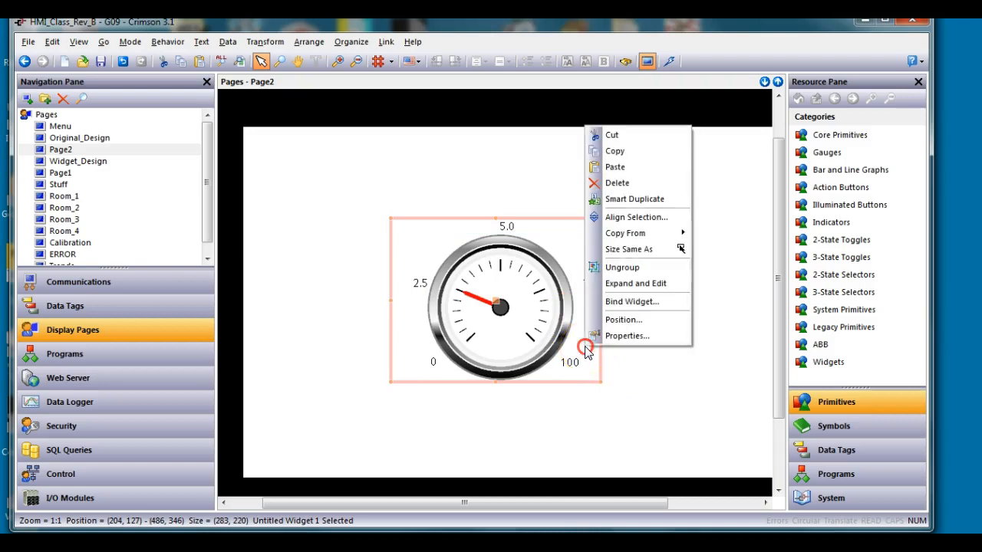
click(622, 302)
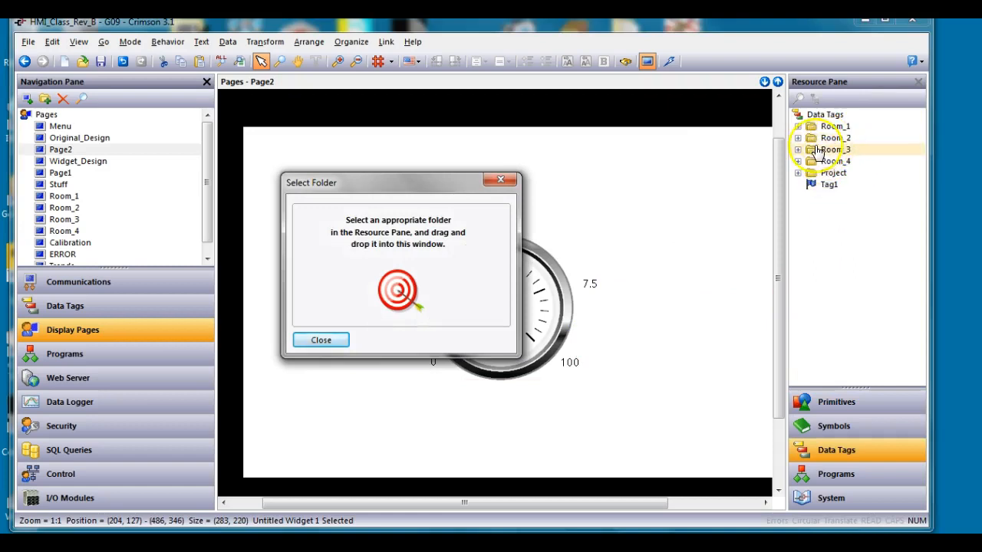
drag(827, 146, 450, 266)
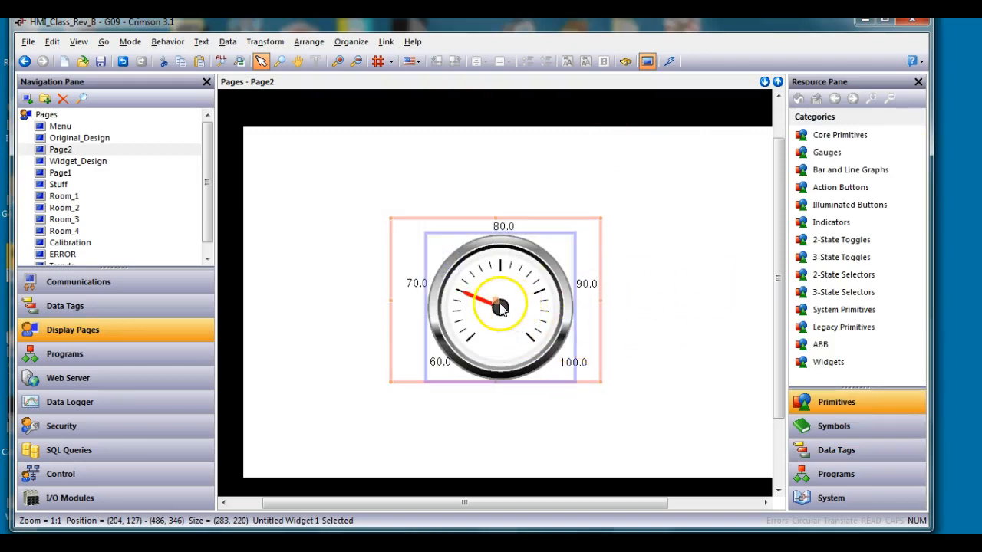
Move the gauge widget toward the page's left side and paste a copy of it beside the original.
drag(496, 299, 414, 299)
right_click(413, 300)
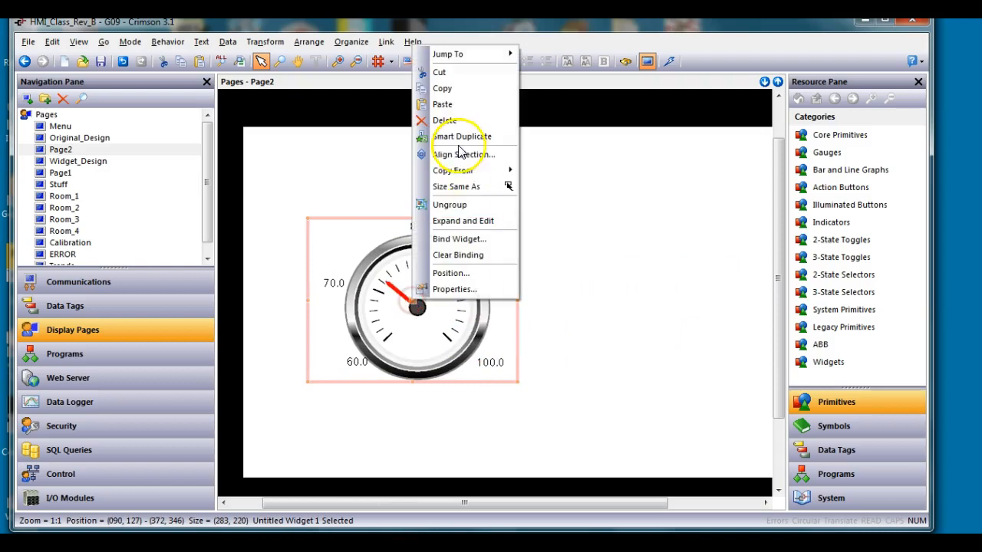
click(468, 91)
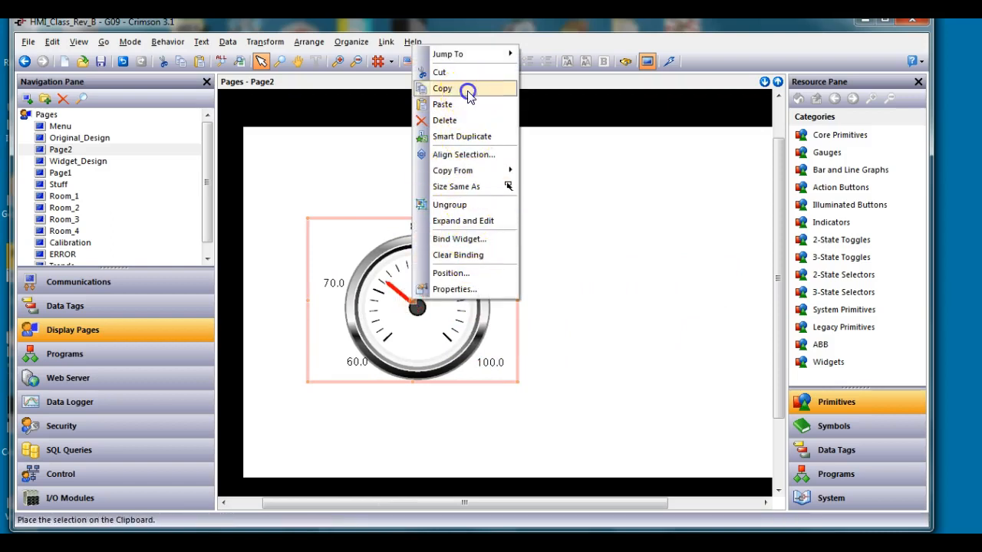
right_click(561, 273)
click(591, 277)
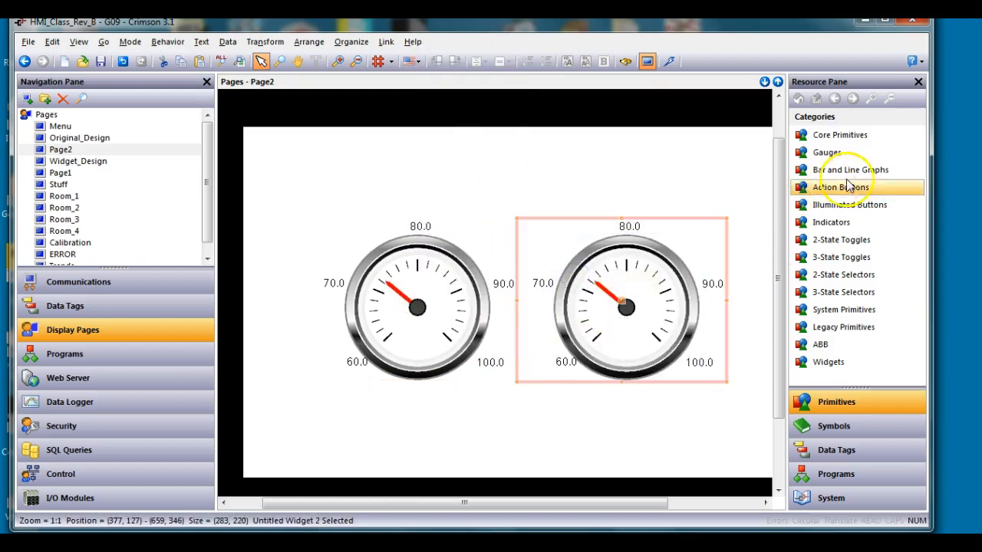
Bind the copied gauge widget to the Room_4 data tag folder.
right_click(690, 353)
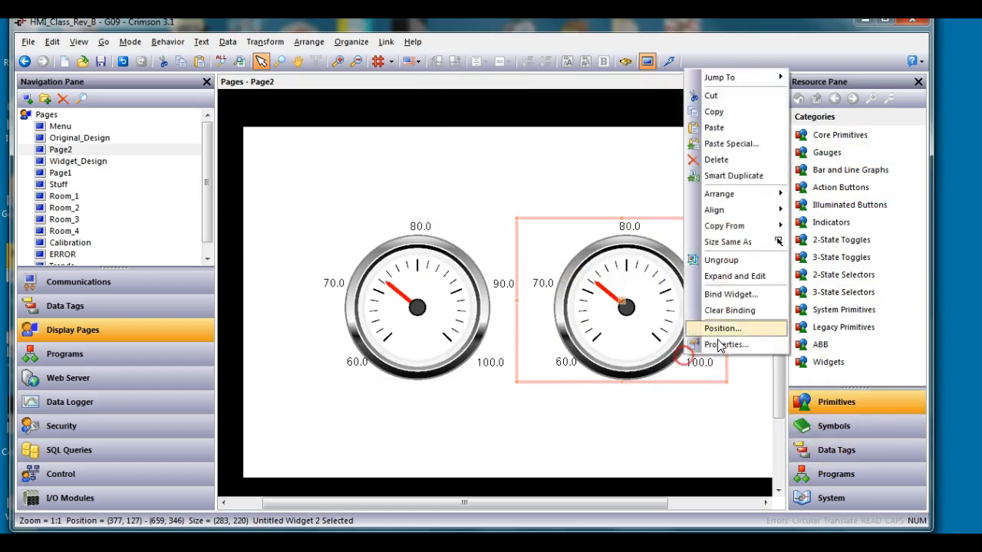
click(730, 295)
drag(836, 161, 448, 285)
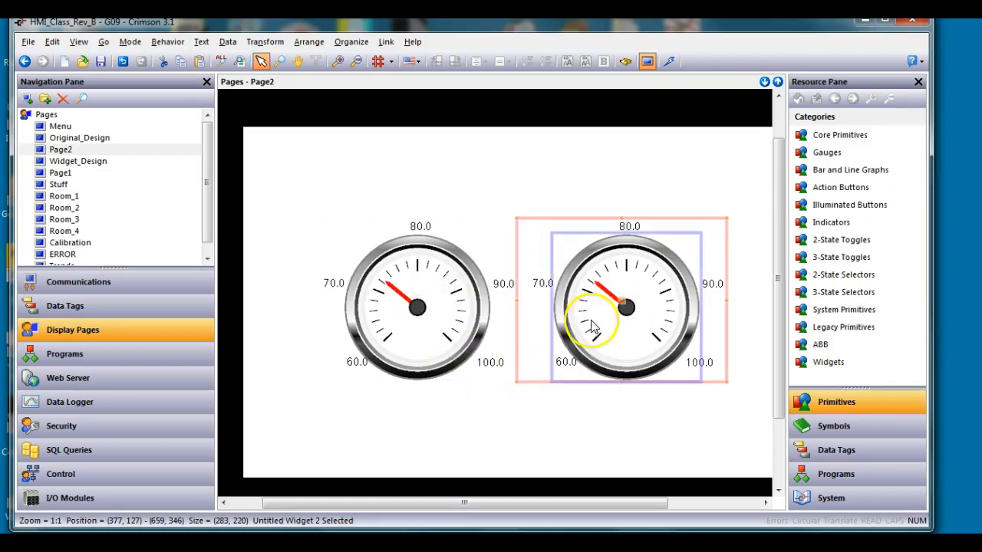
Check the temperature tag assigned in the left gauge widget's properties, then leave them unchanged.
click(157, 318)
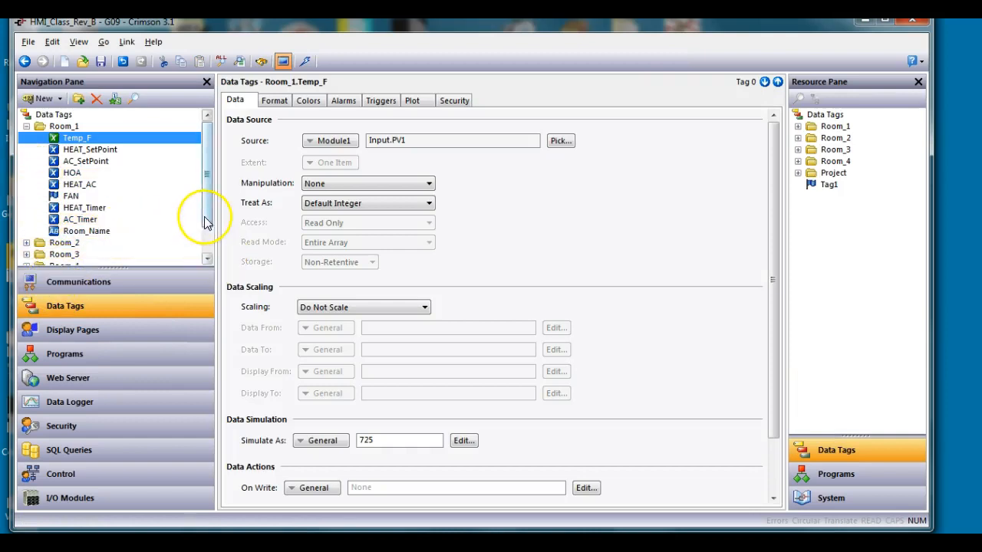
drag(208, 220, 197, 281)
click(137, 332)
right_click(330, 250)
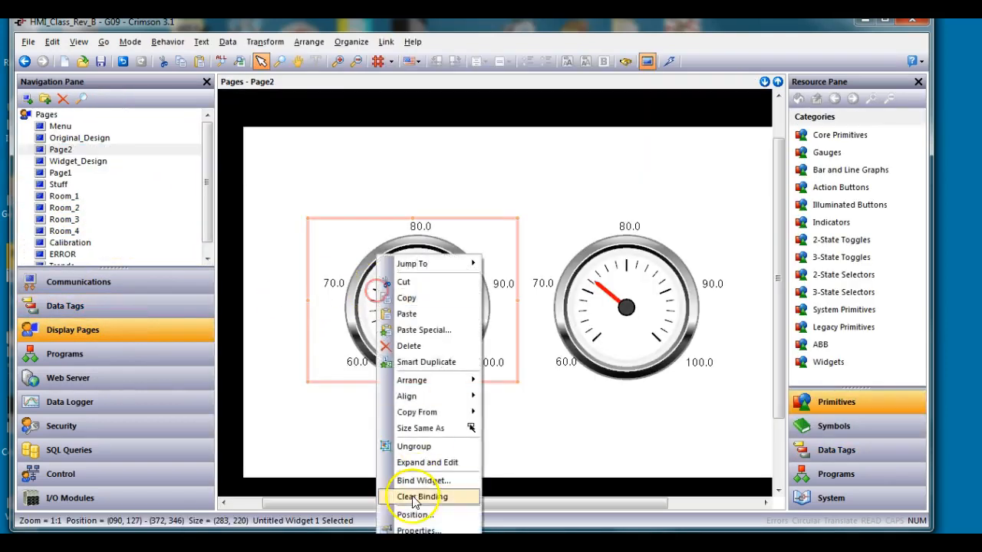
click(426, 525)
double_click(417, 376)
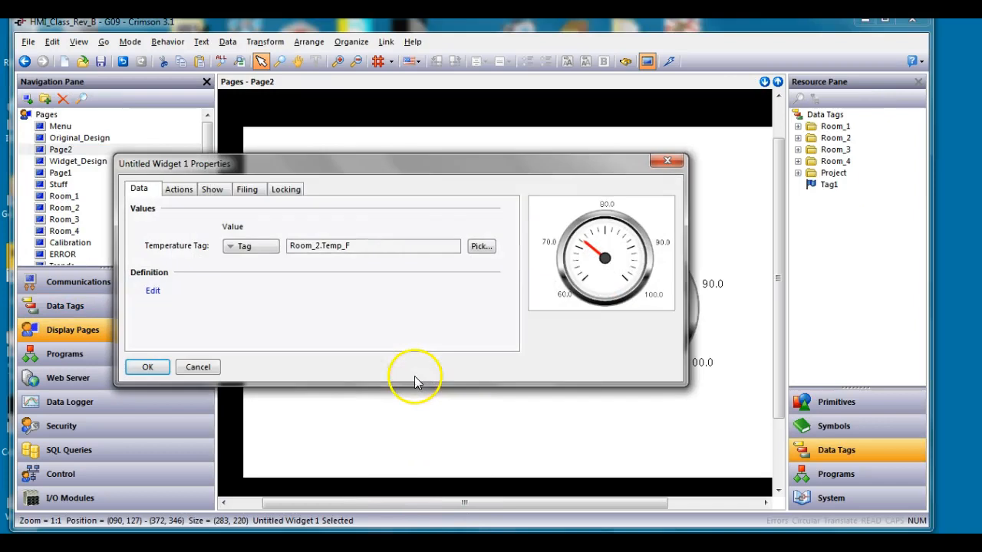
click(197, 366)
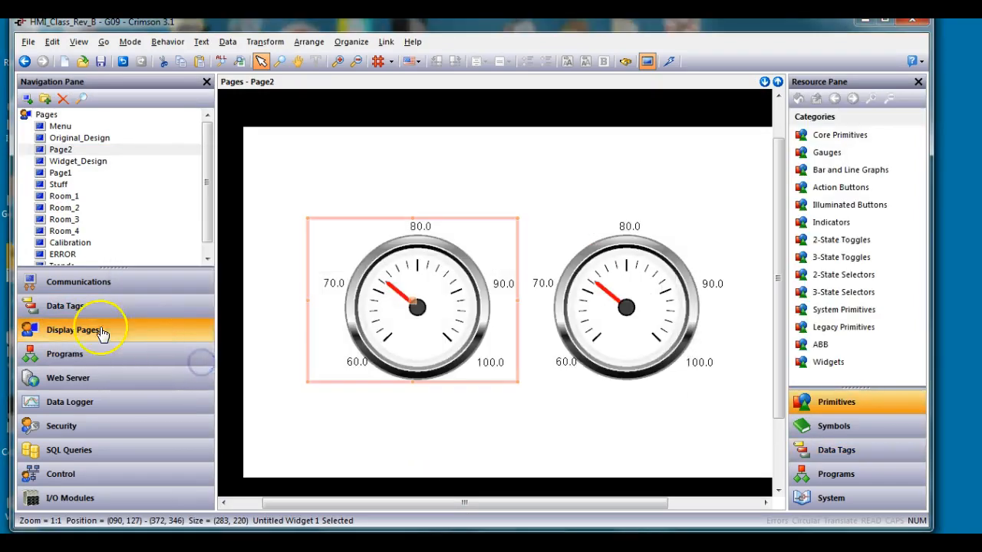
Set the simulated value of Room_2's Temp_F tag to 800.
click(84, 307)
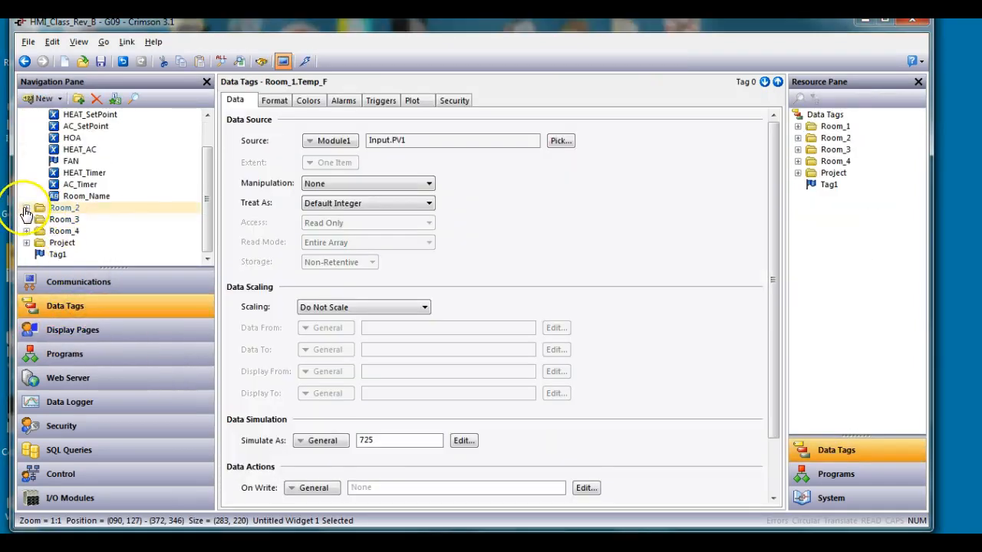
click(26, 208)
click(72, 161)
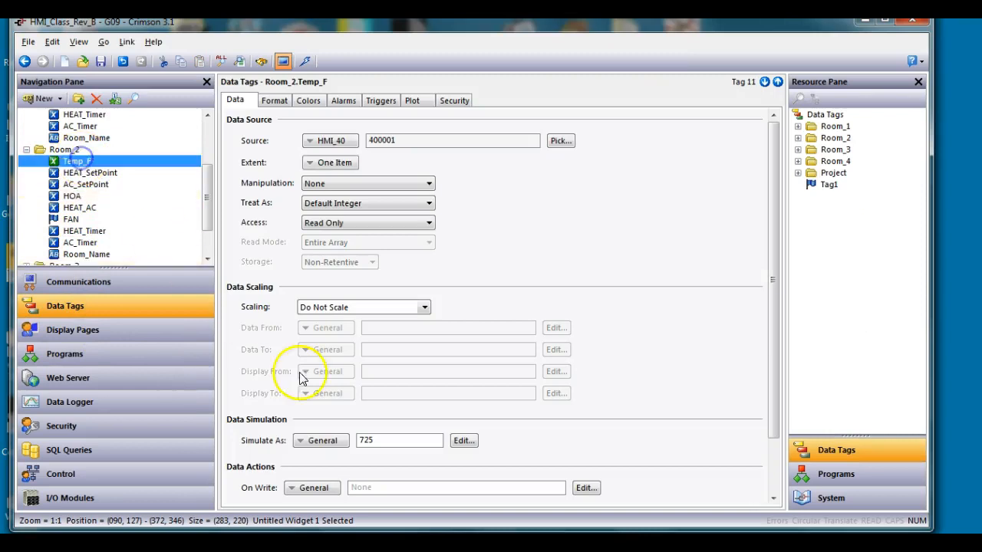
click(388, 443)
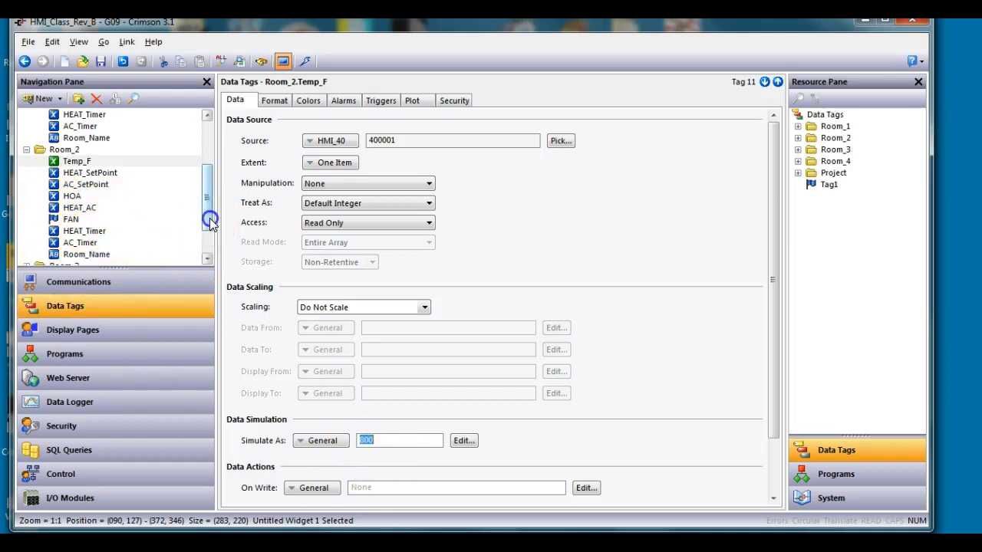
Set the simulated value of Room_4's Temp_F tag to 900 and return to the gauges on Page2.
click(208, 247)
click(26, 231)
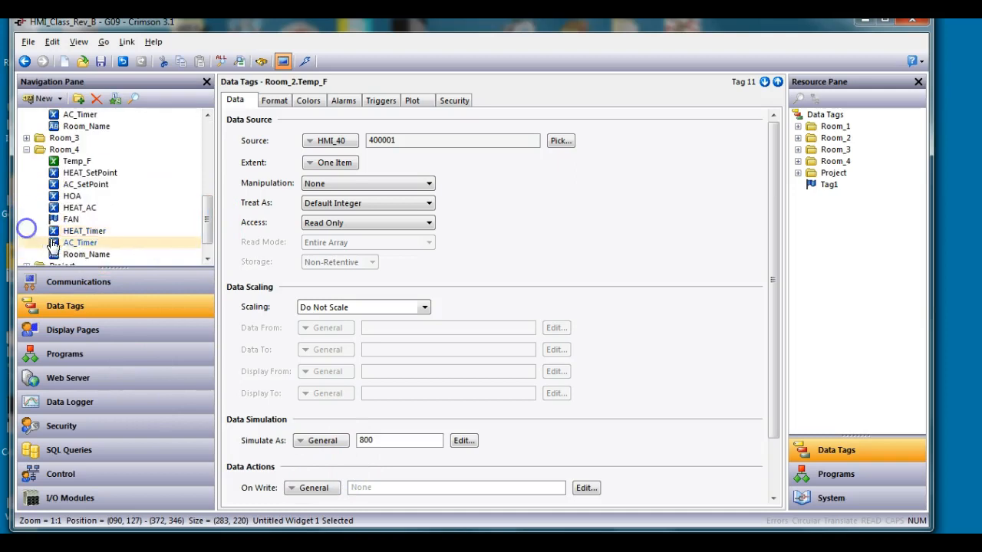
click(75, 162)
click(384, 440)
text(9)
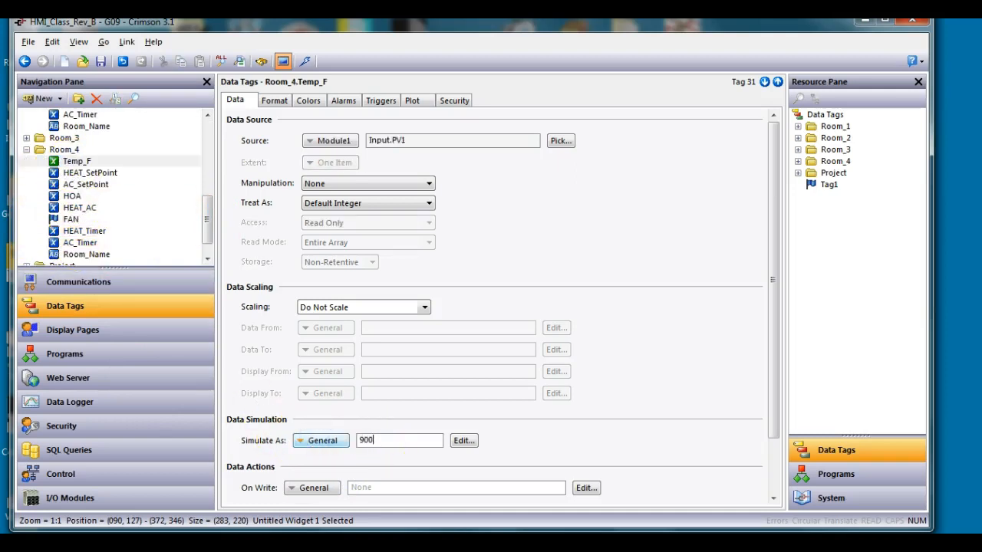
click(117, 331)
click(397, 324)
click(510, 435)
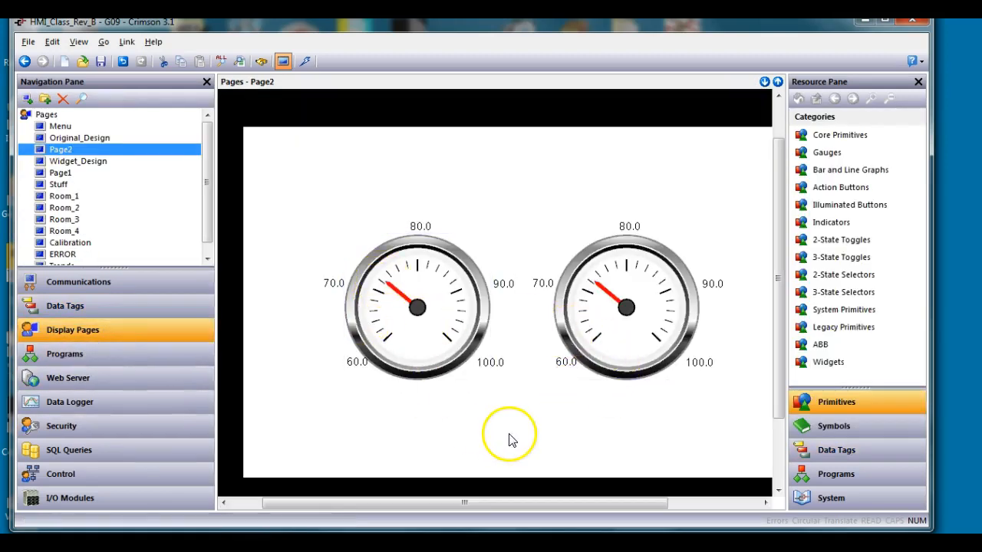
click(514, 434)
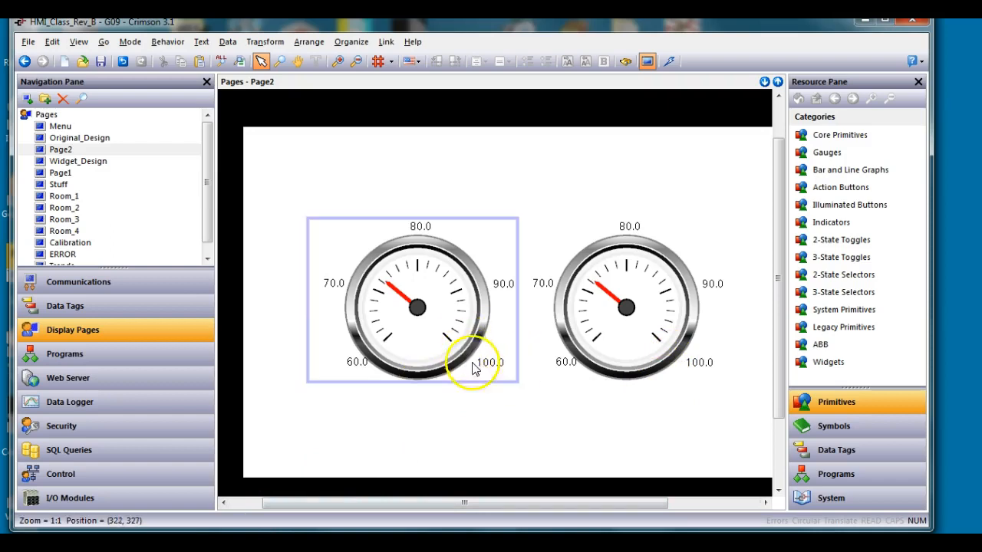
Place a data box for Room_2's Temp_F below the left gauge and one for Room_4's Temp_F below the right gauge.
click(832, 453)
click(798, 150)
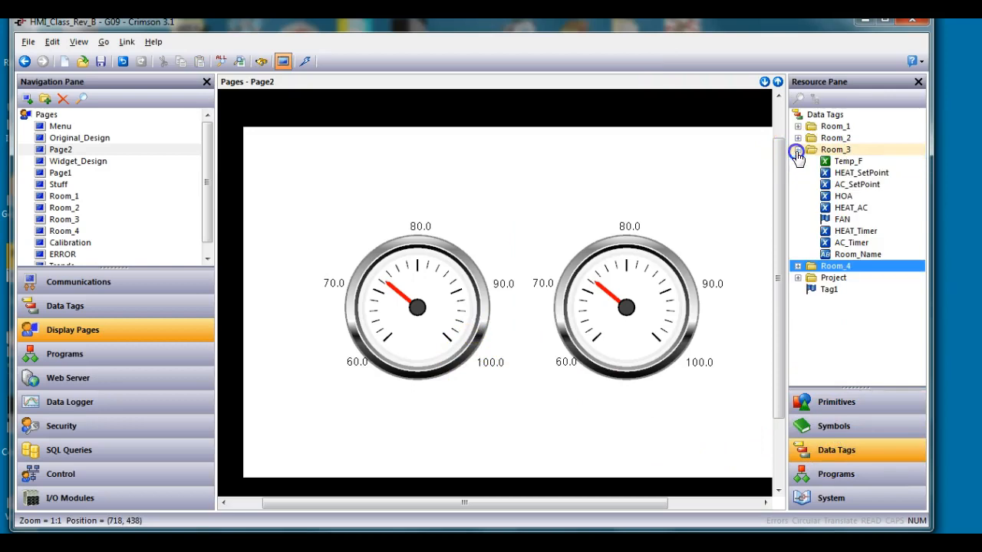
click(798, 150)
click(798, 139)
drag(844, 149, 412, 429)
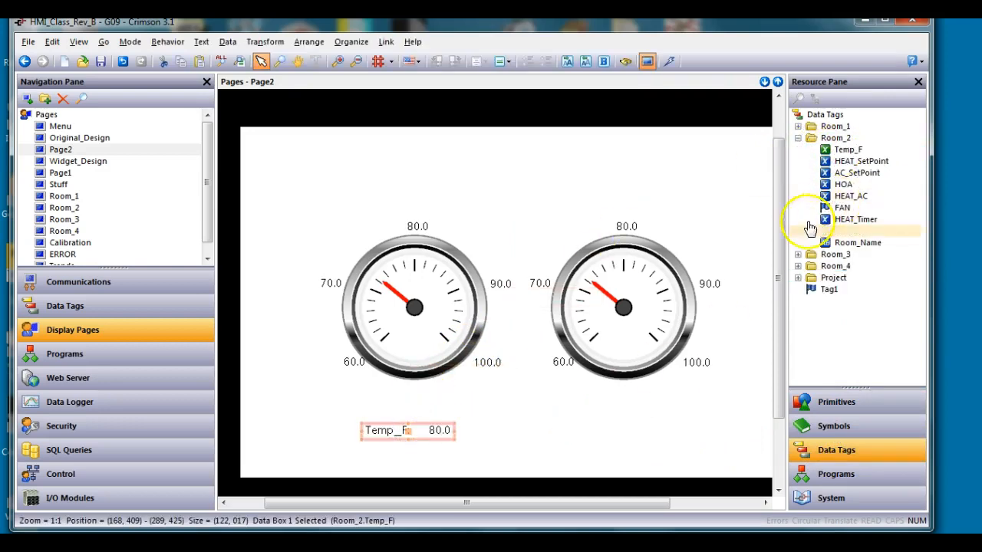
click(798, 265)
drag(844, 277, 633, 431)
Bind the left gauge widget to the Room_2 folder again.
click(437, 317)
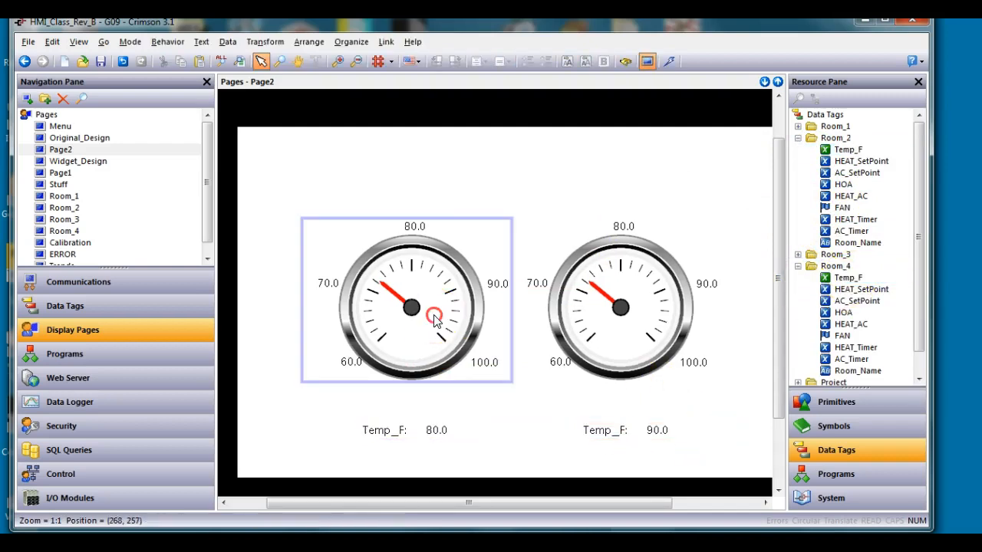
right_click(433, 315)
click(481, 254)
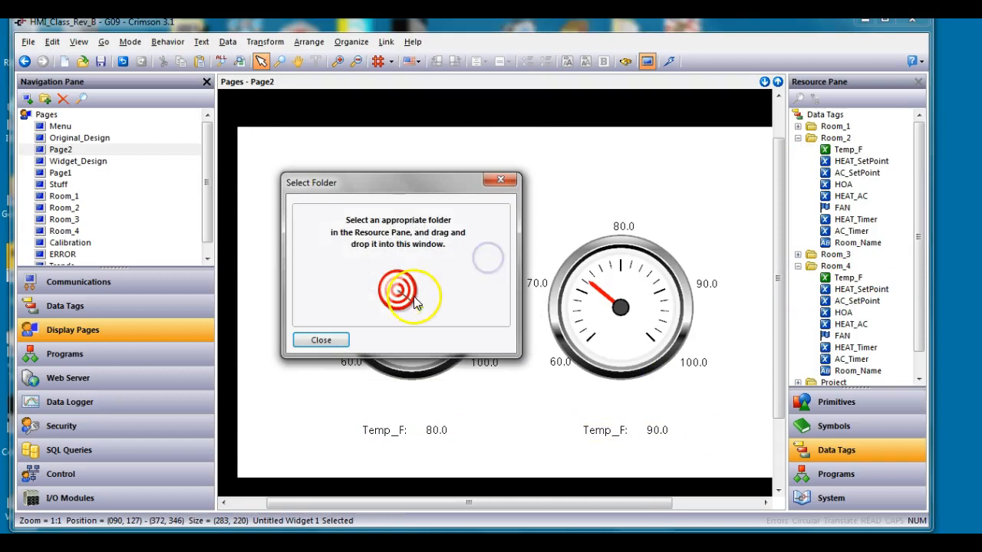
drag(835, 137, 463, 232)
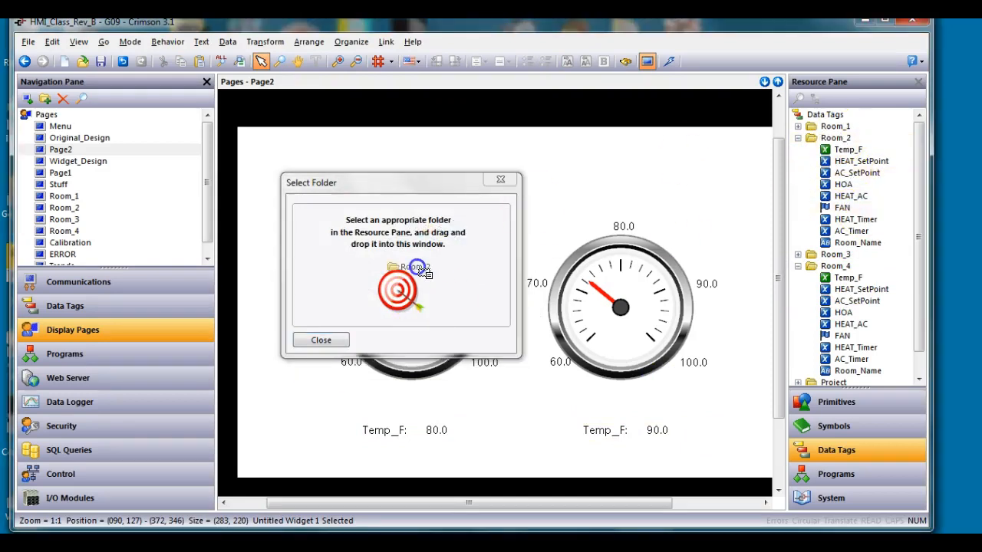
drag(417, 267, 416, 268)
Bind the right gauge widget to the Room_4 folder again.
click(629, 287)
right_click(631, 287)
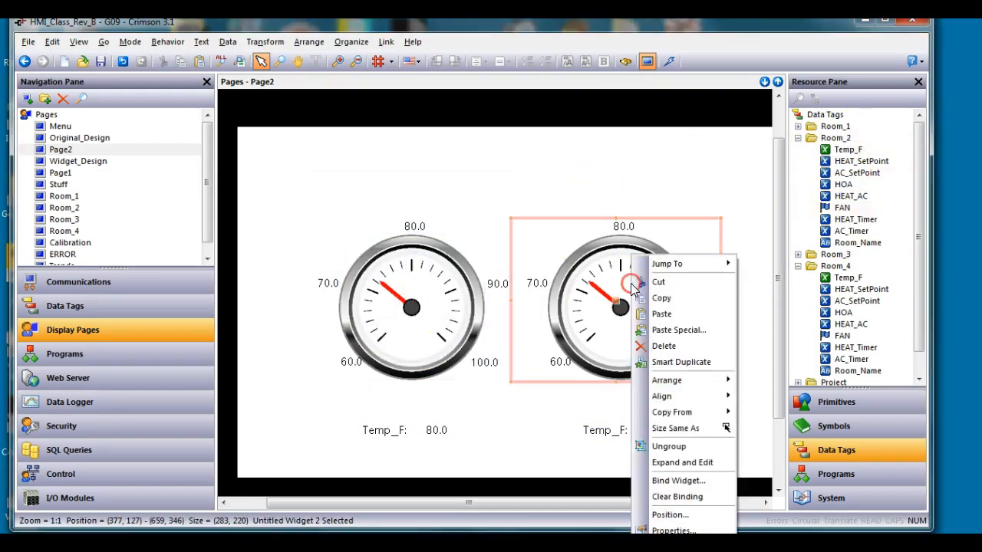
click(695, 480)
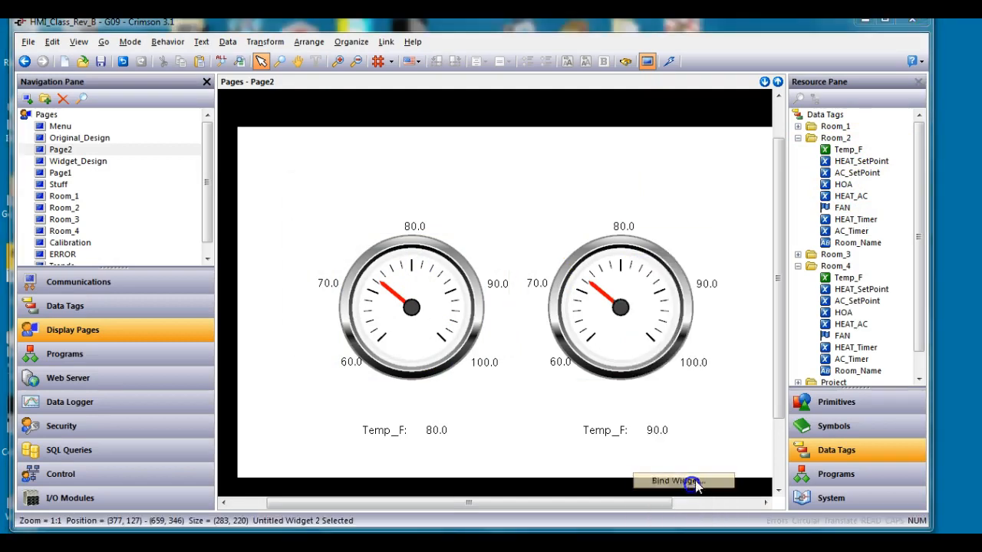
drag(836, 267, 434, 279)
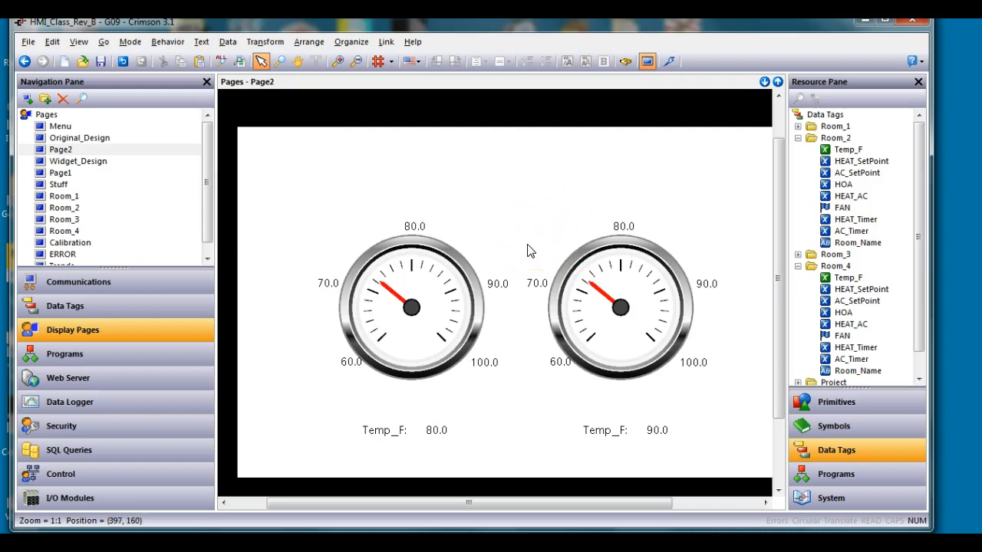
Review the room folders in the data tags with their contents collapsed, then return to Page2.
click(136, 313)
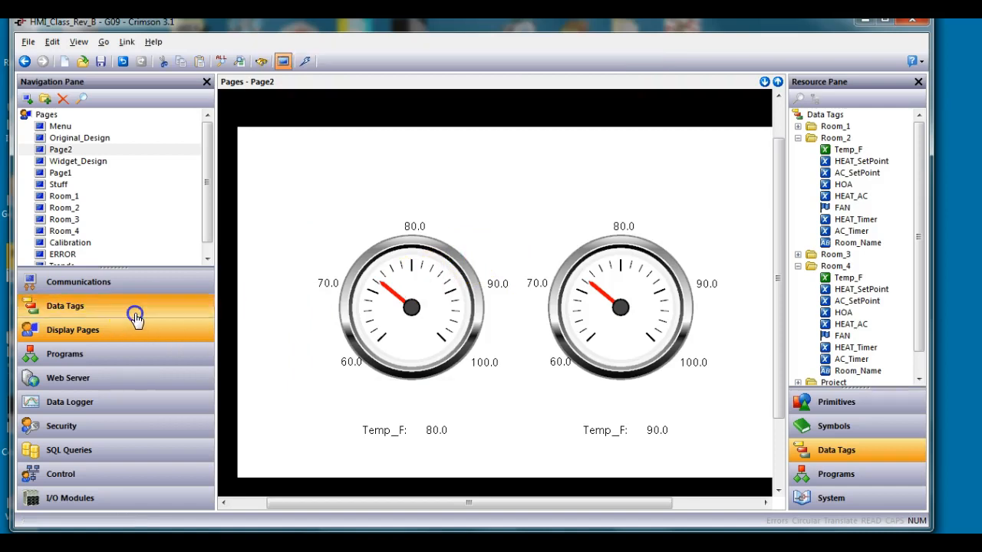
double_click(42, 152)
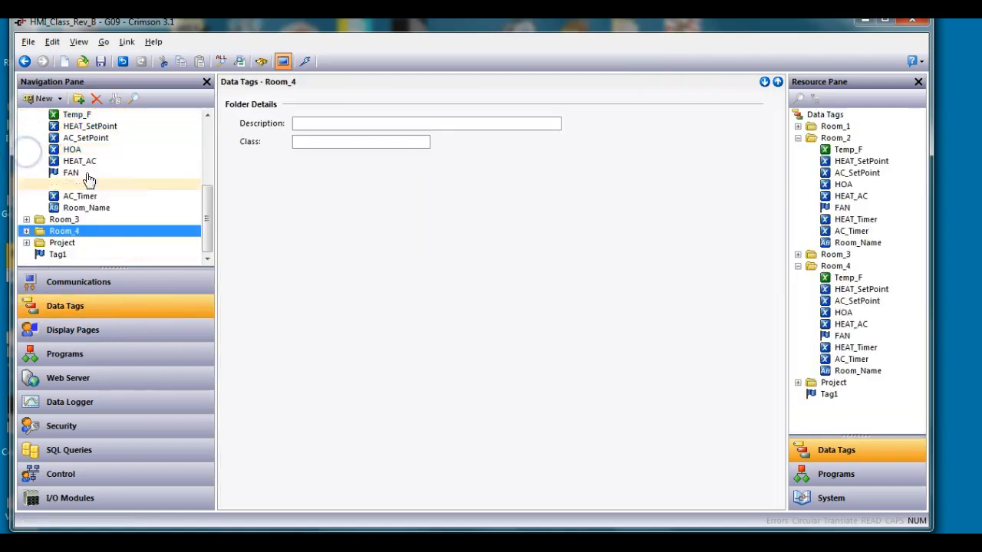
drag(208, 225, 206, 161)
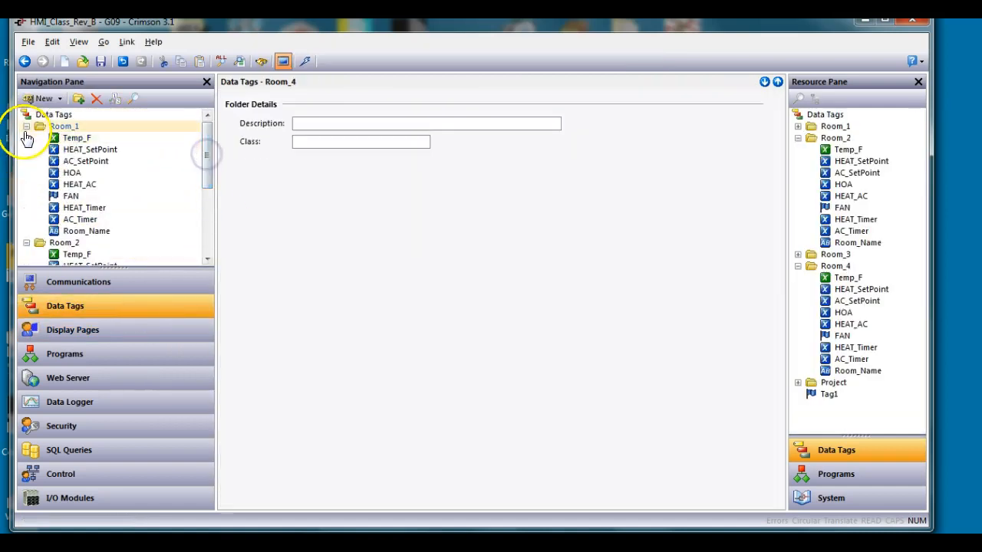
click(26, 126)
click(26, 138)
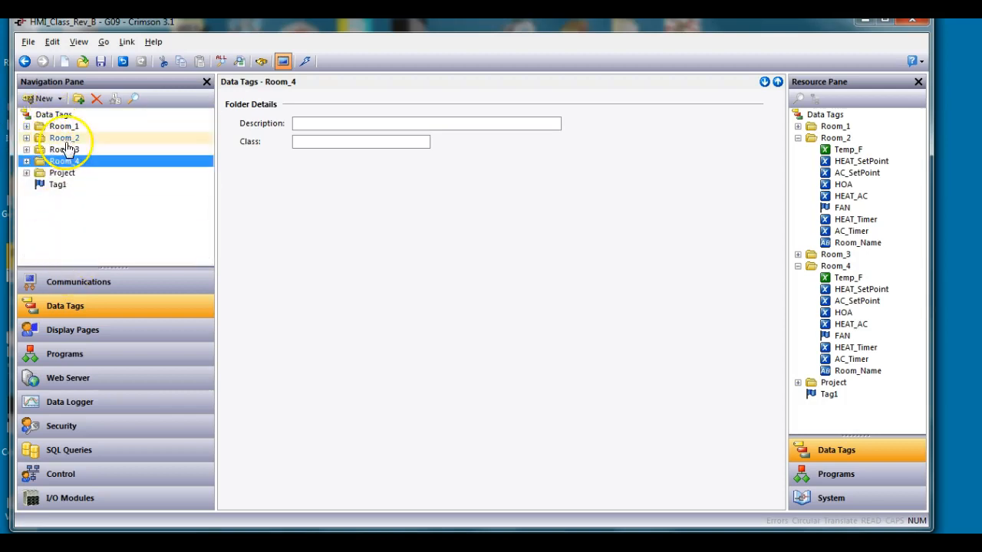
click(99, 330)
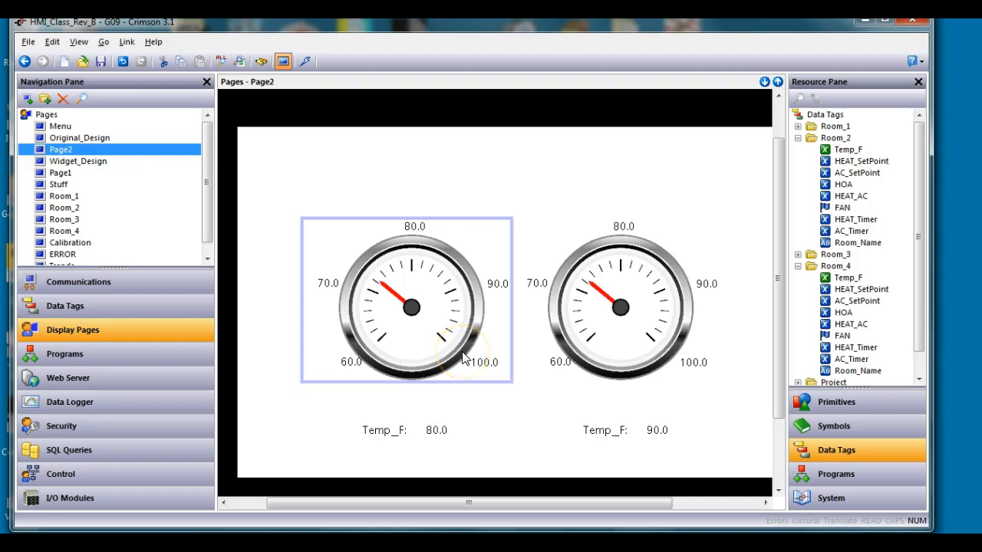
click(483, 364)
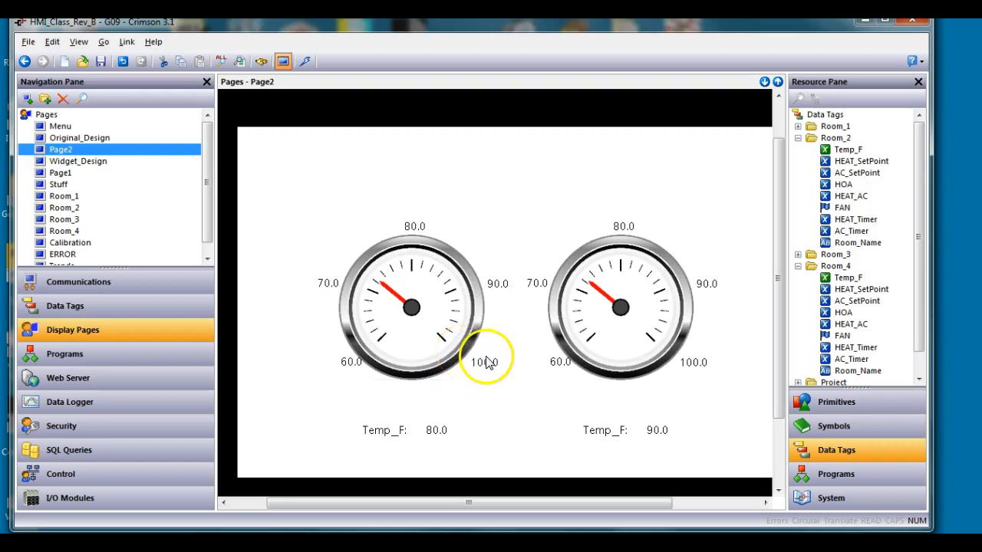